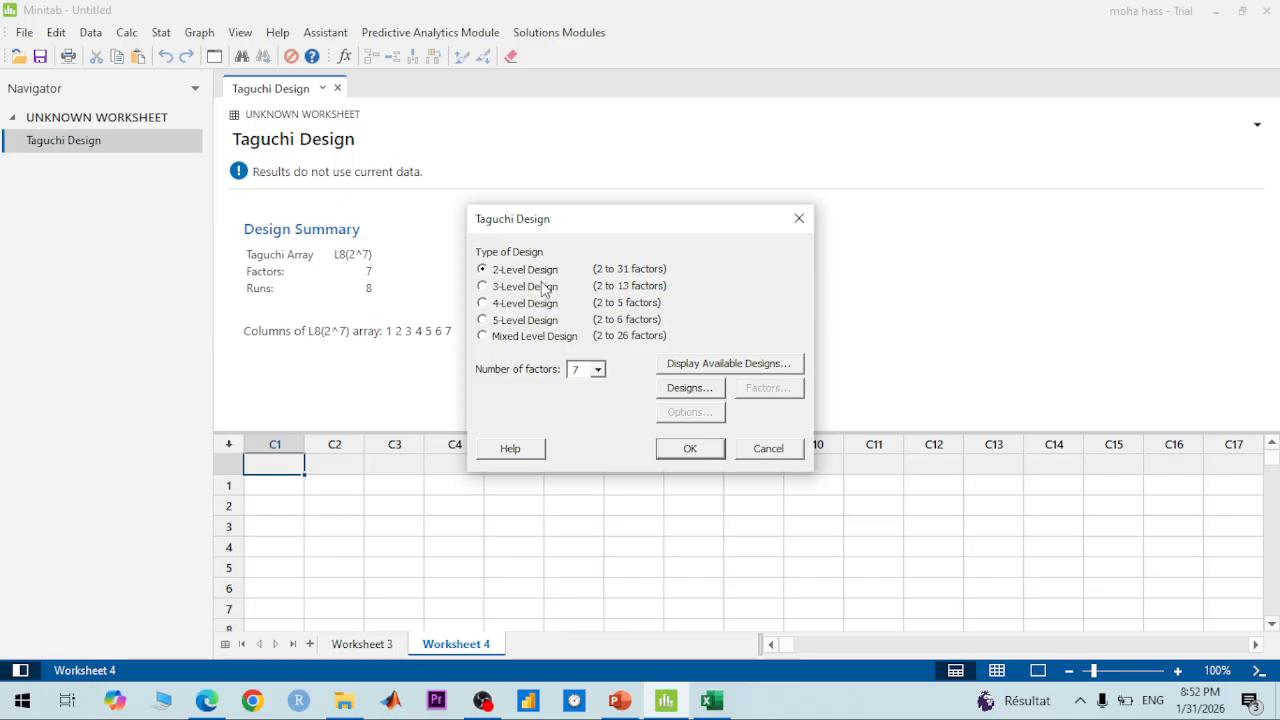
Create a 2-level Taguchi design with 7 factors using the L8 array
left_click(590, 369)
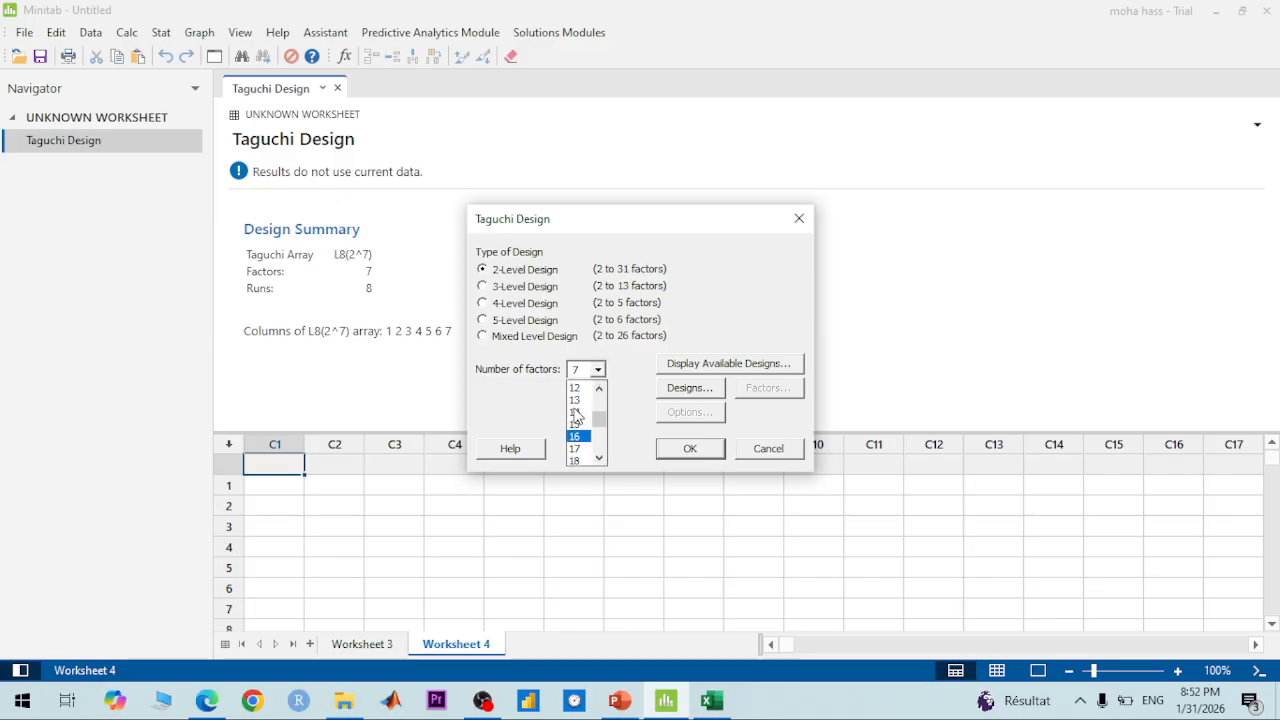
scroll(576, 416, "down", 1)
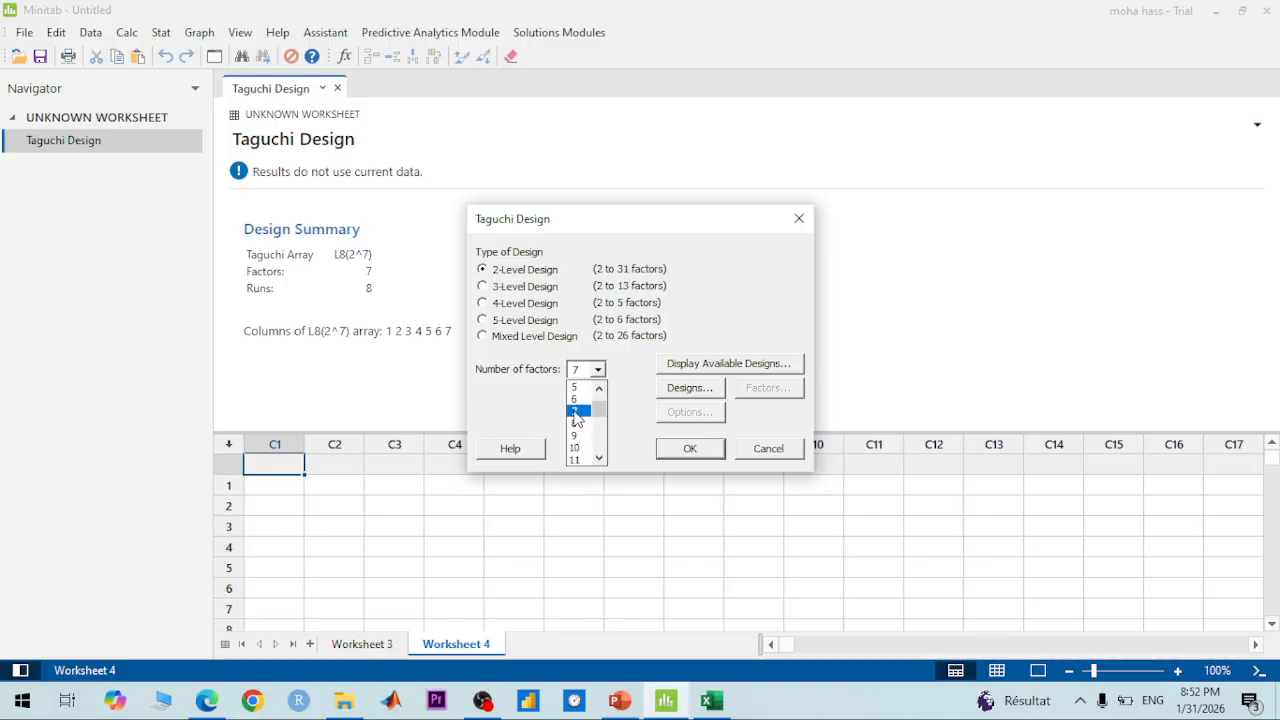
left_click(580, 412)
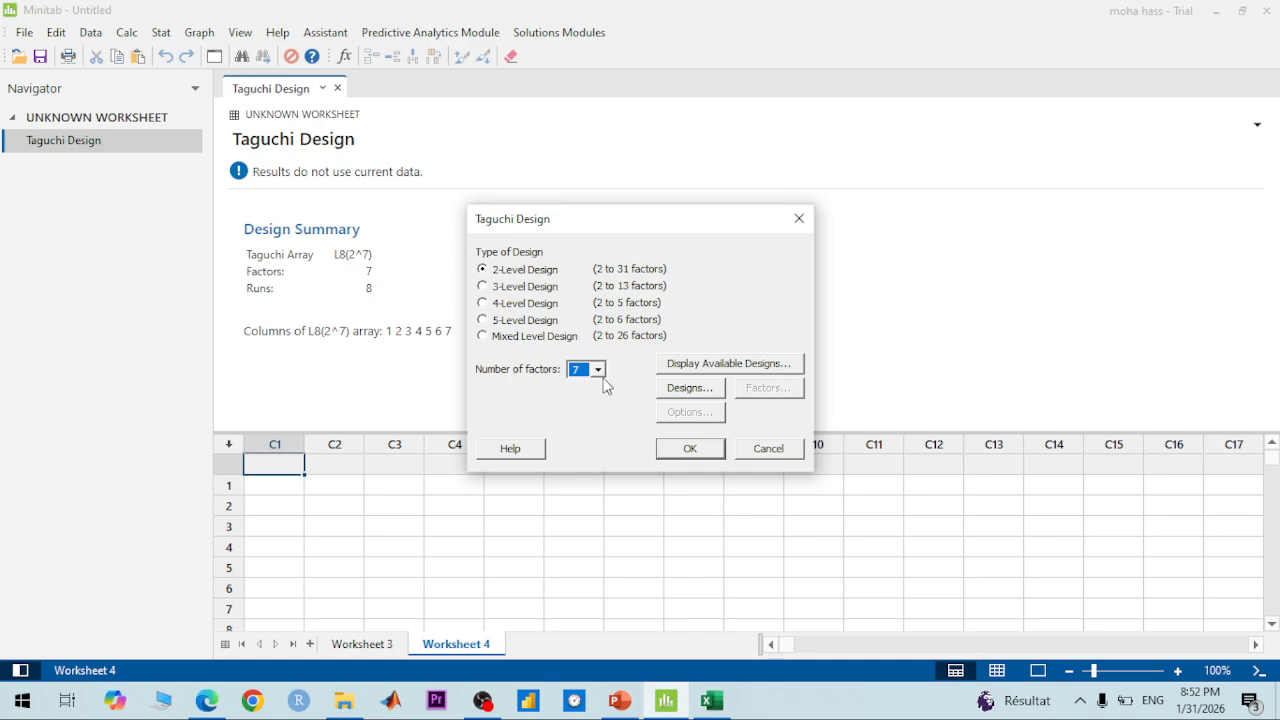
left_click(688, 450)
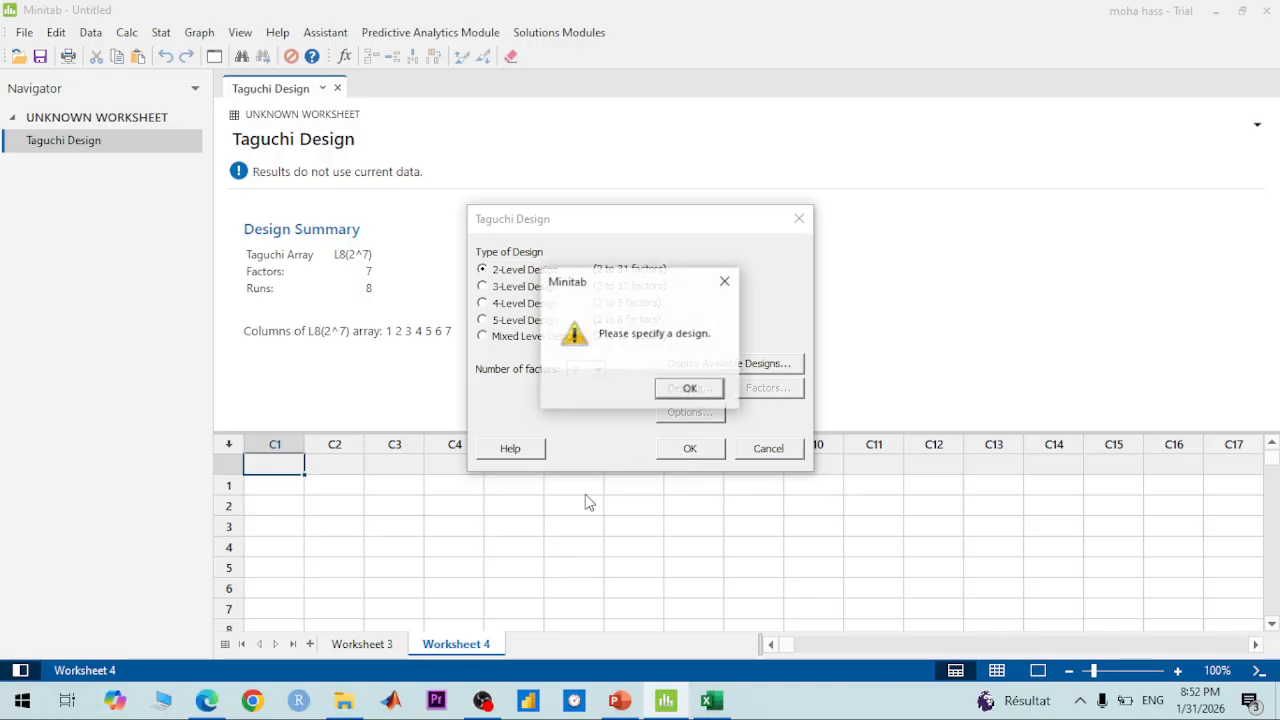
left_click(699, 391)
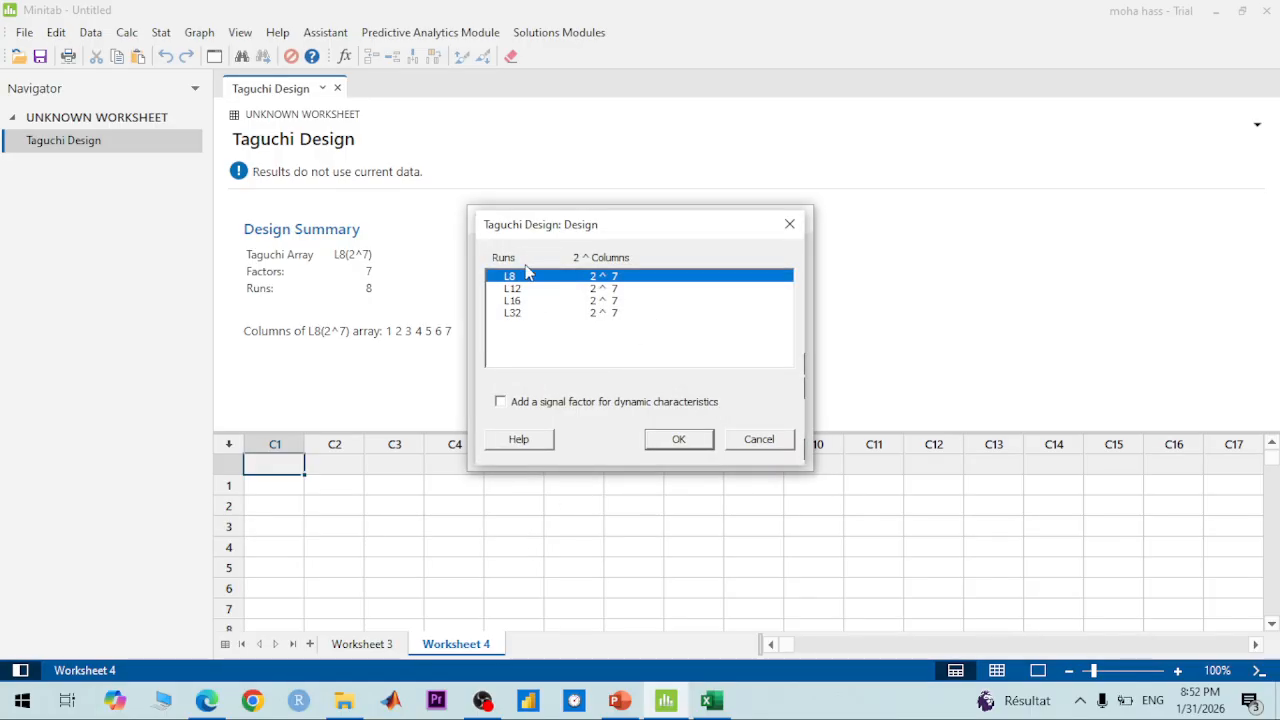
left_click(676, 442)
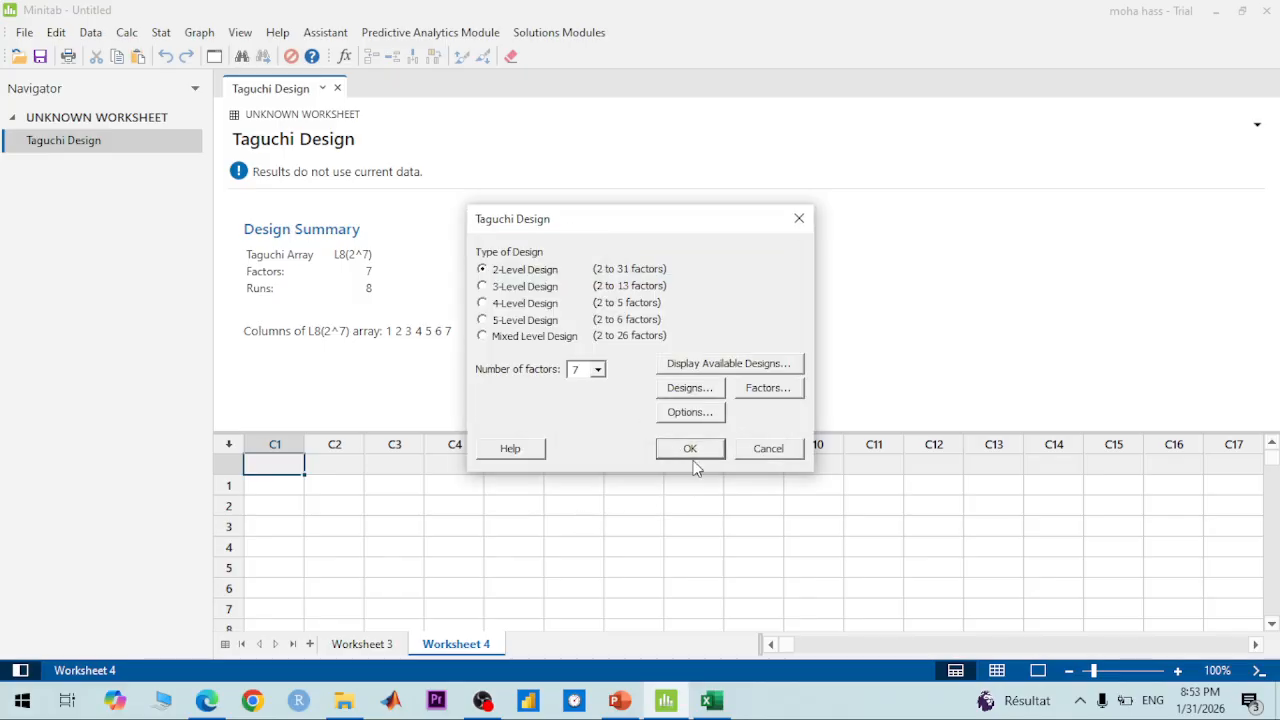
left_click(690, 448)
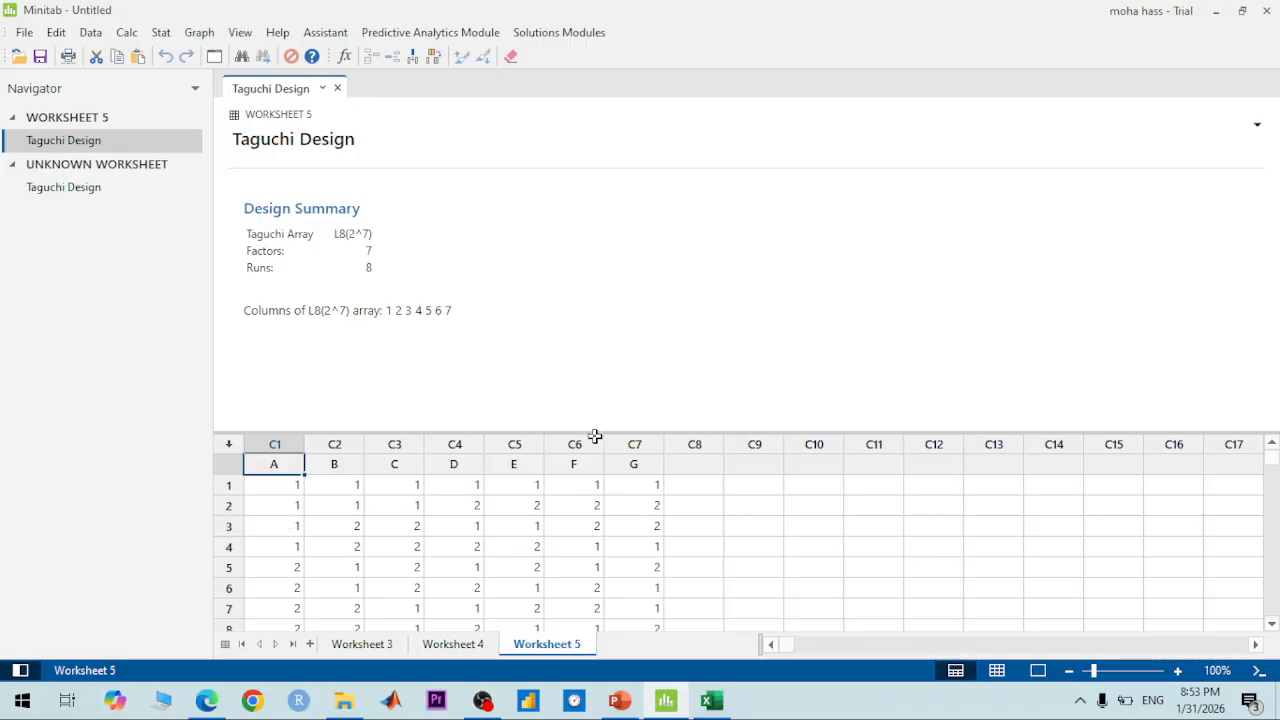
Enlarge the worksheet area and examine the factor columns A to G of the generated L8 design
left_click_drag(595, 436, 594, 305)
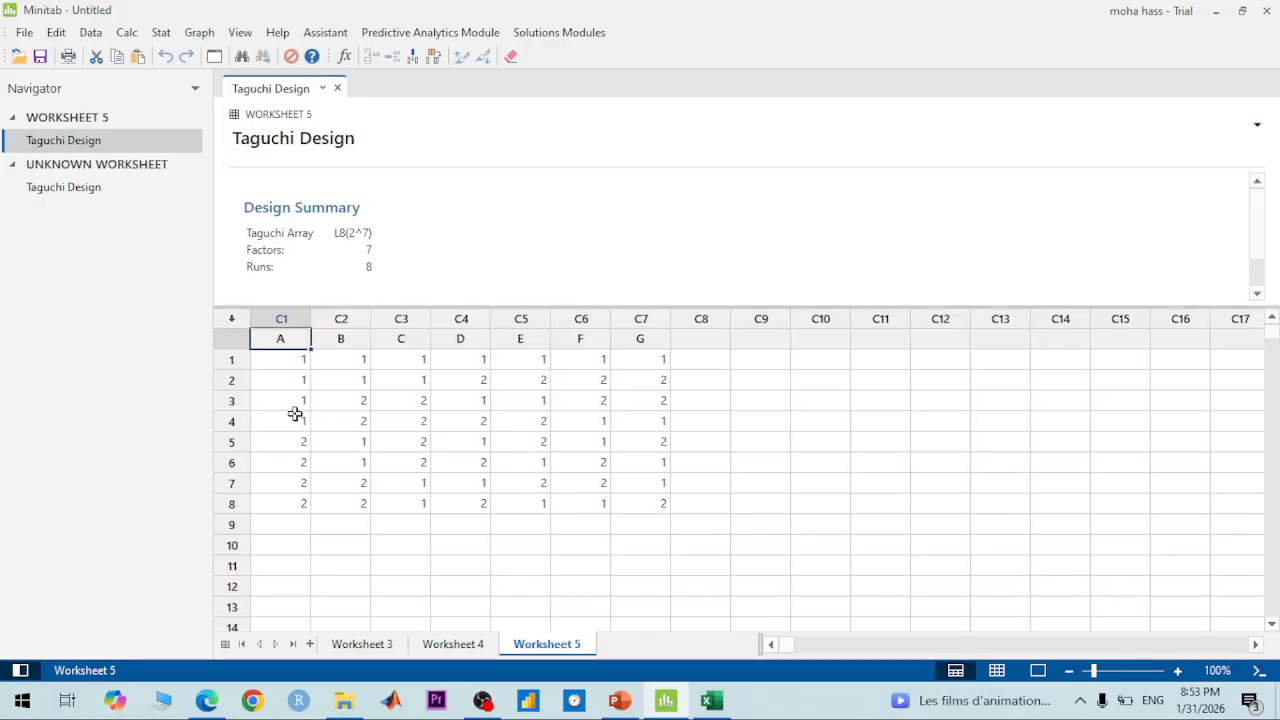
left_click(321, 338)
left_click(400, 338)
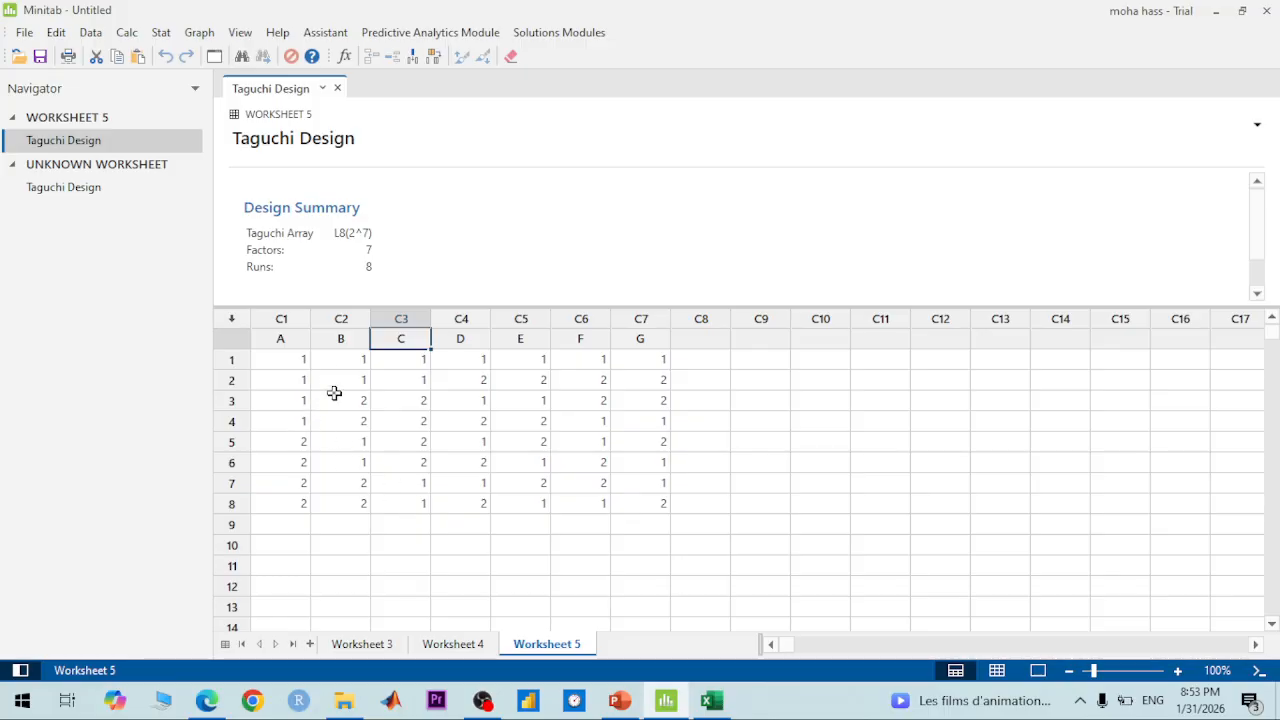
left_click(292, 342)
left_click(342, 341)
left_click(444, 344)
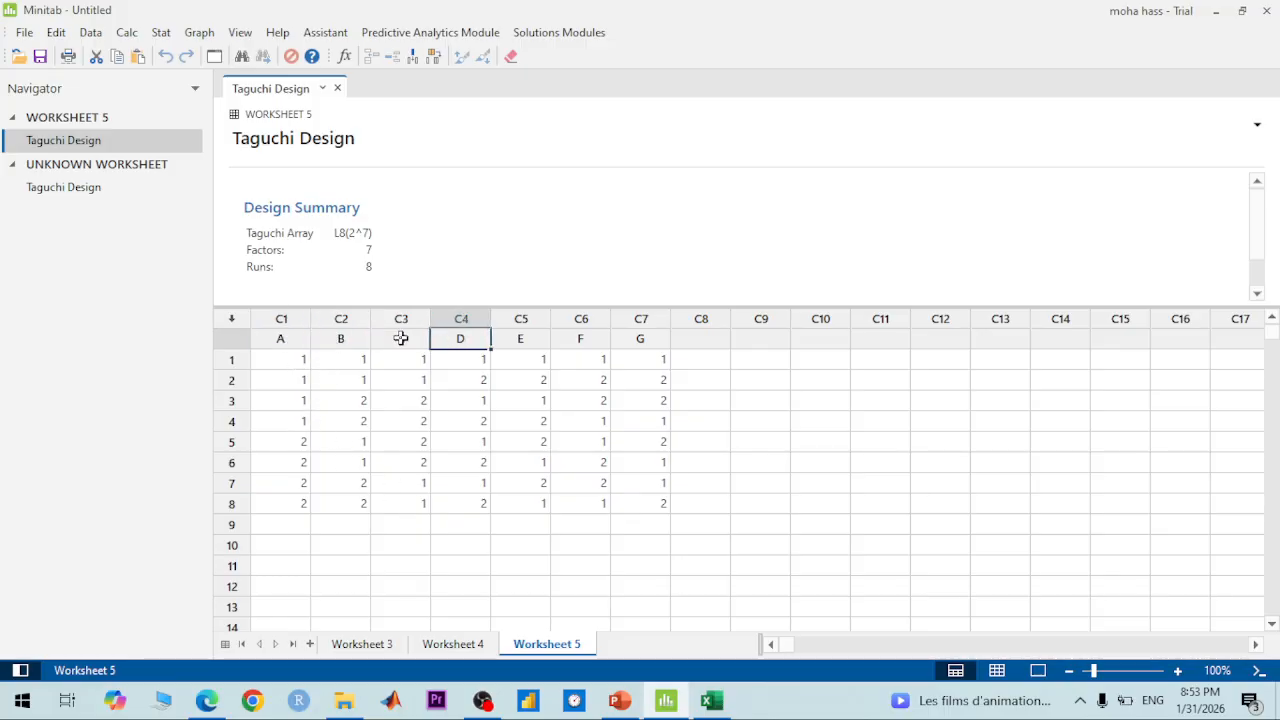
left_click(400, 339)
left_click(483, 340)
left_click(526, 340)
left_click(526, 340)
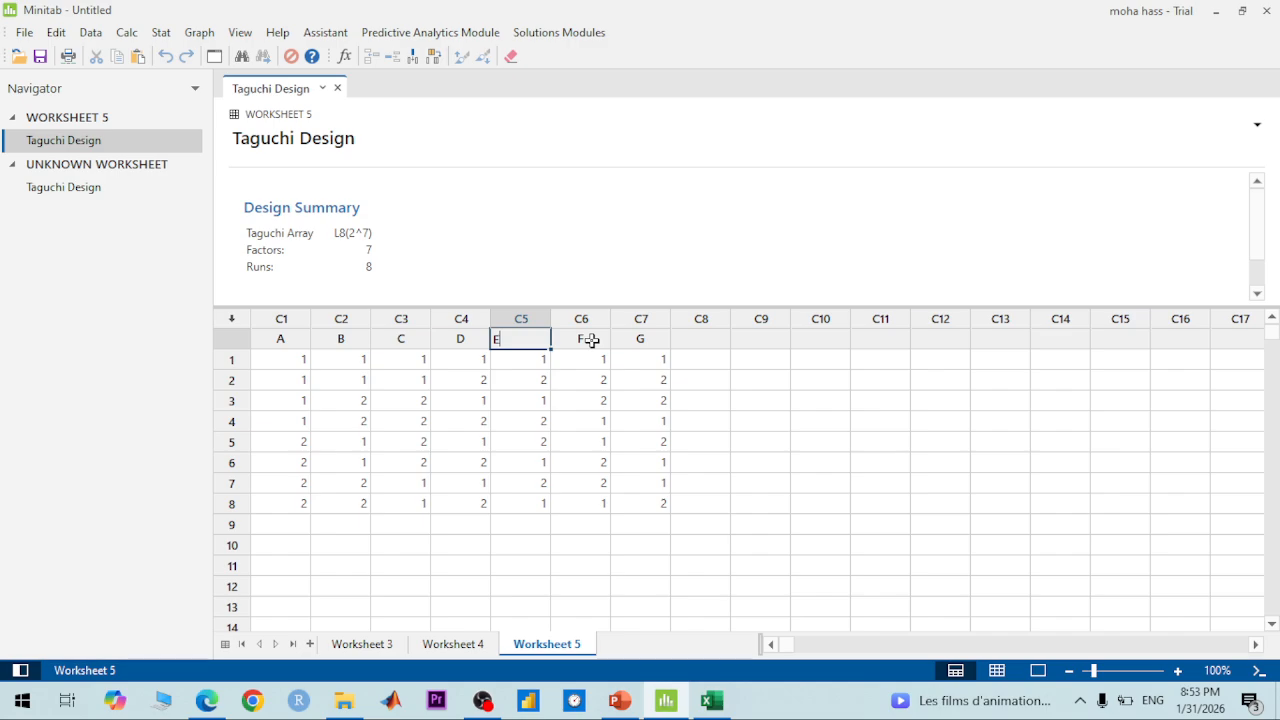
left_click(591, 341)
left_click(640, 339)
left_click(300, 364)
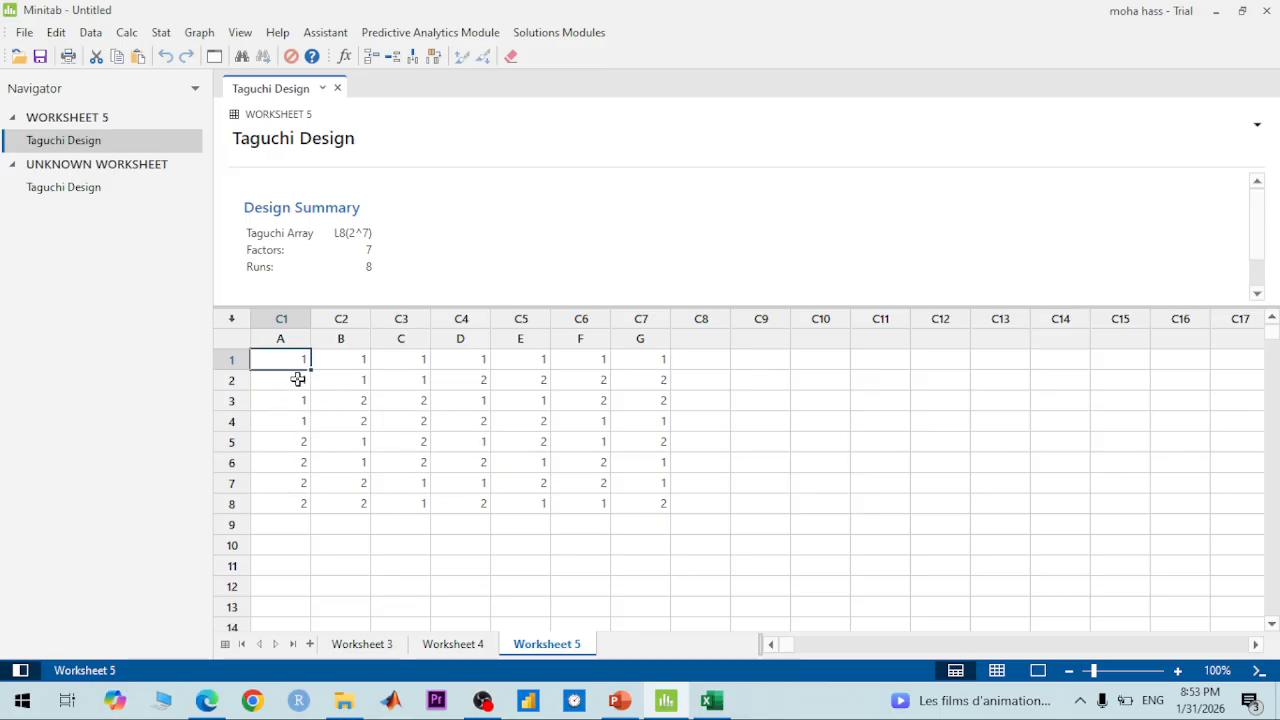
Check the example's factor table in the PowerPoint presentation and, back in Minitab, clear the name of column C1 in Worksheet 5
left_click(620, 701)
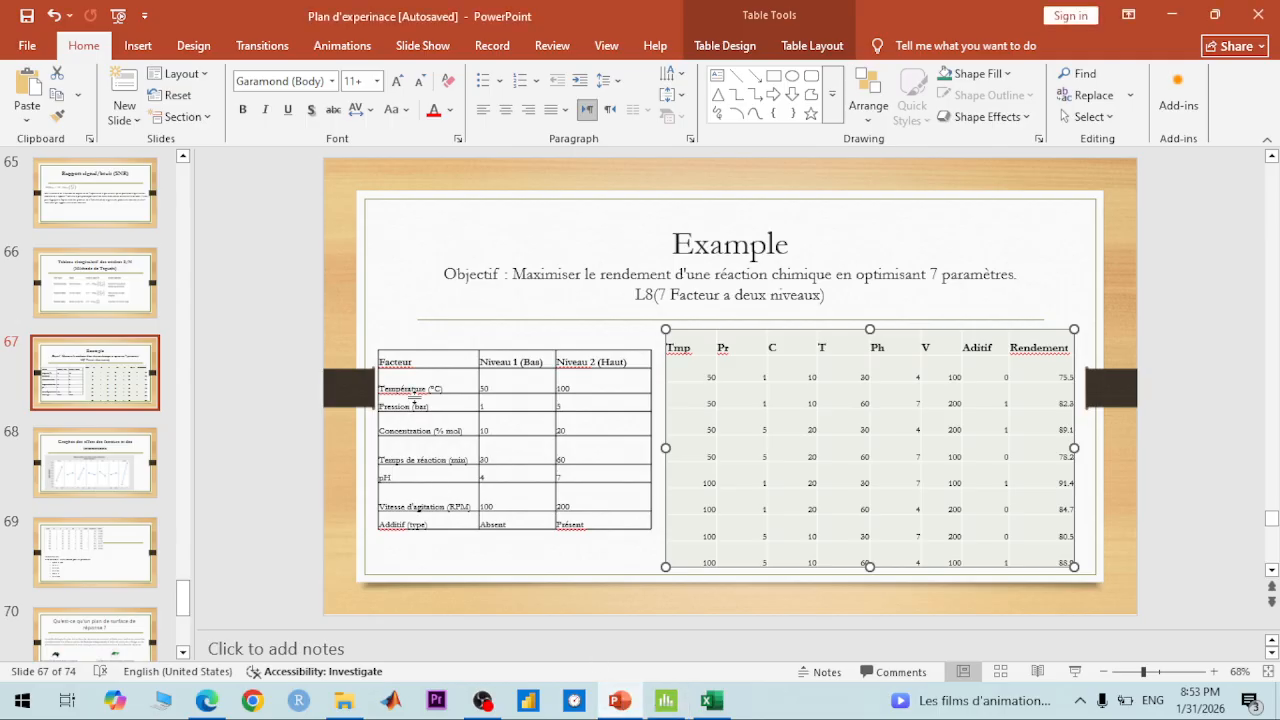
left_click(618, 701)
double_click(293, 339)
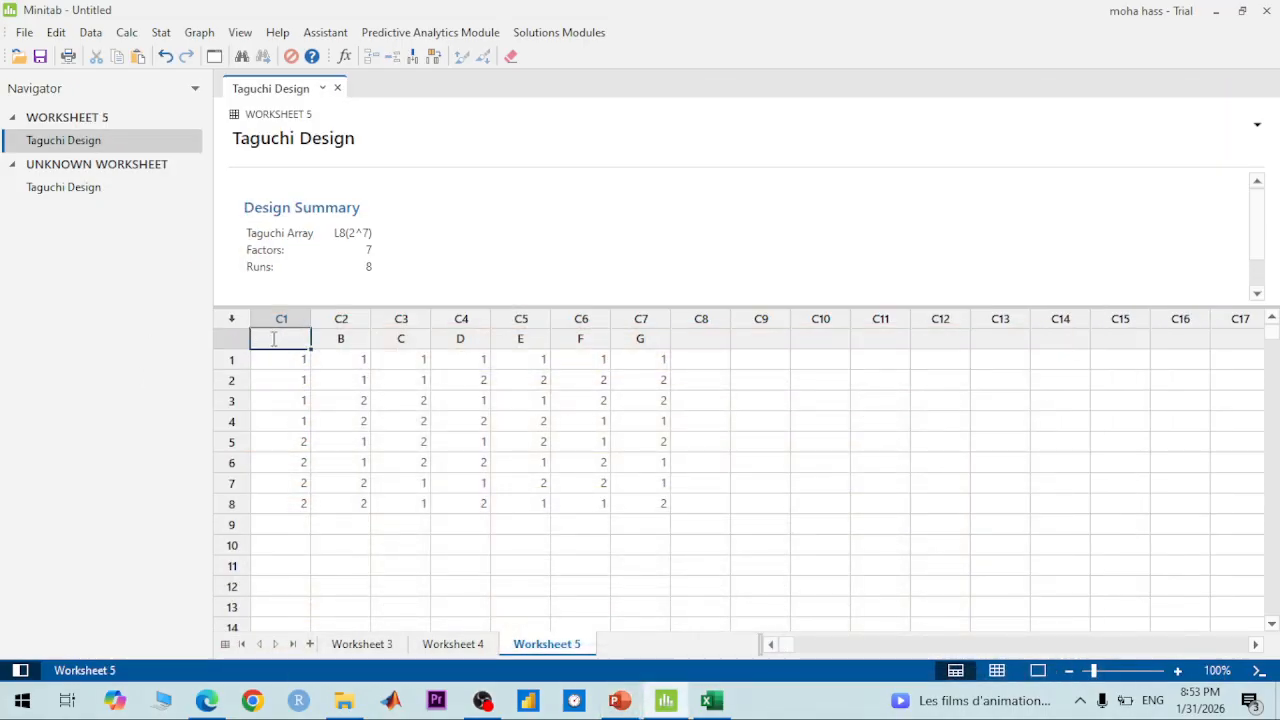
Examine the coded low-level runs 1 to 4 and high-level runs 5 to 8 in column C1
left_click_drag(283, 359, 298, 420)
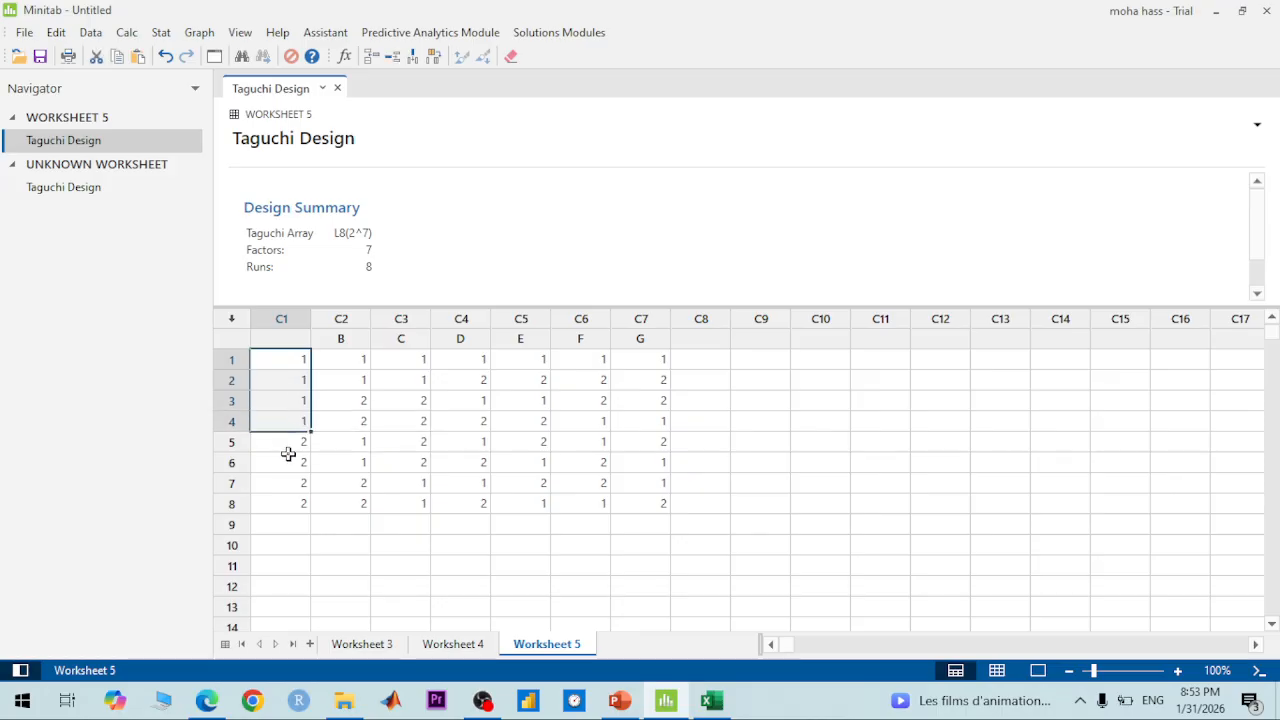
left_click(283, 447)
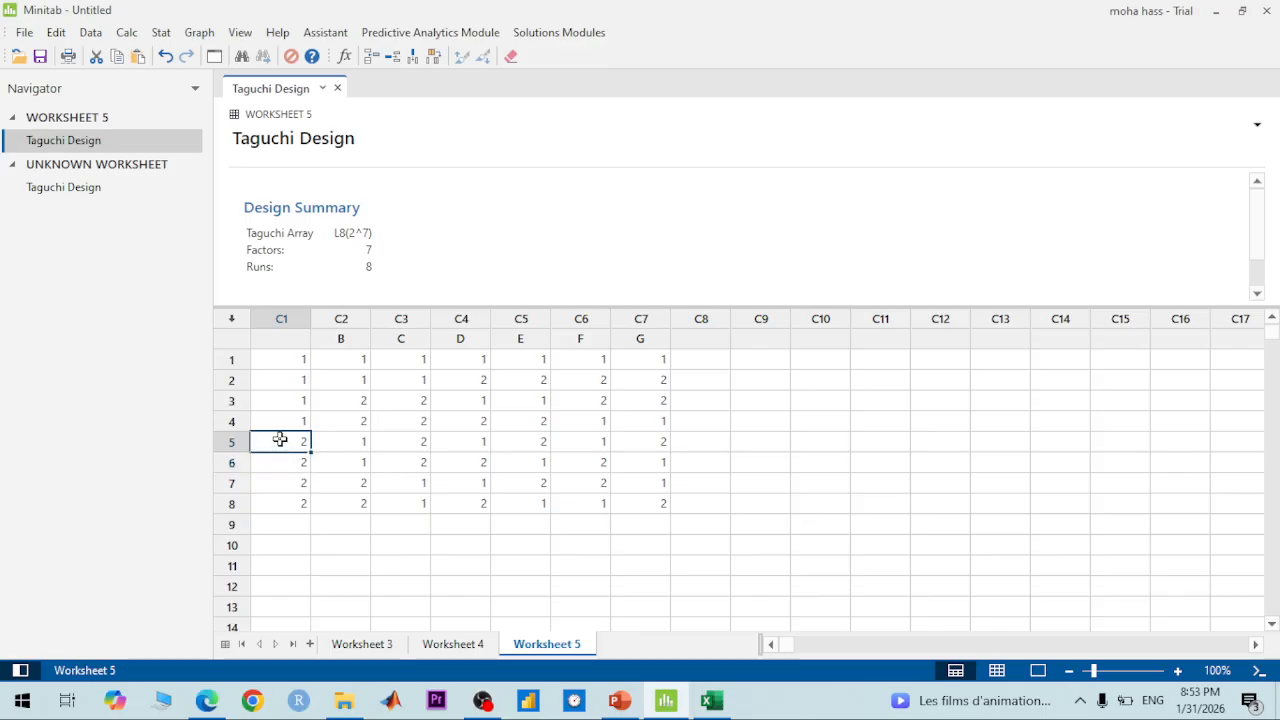
left_click_drag(280, 439, 284, 504)
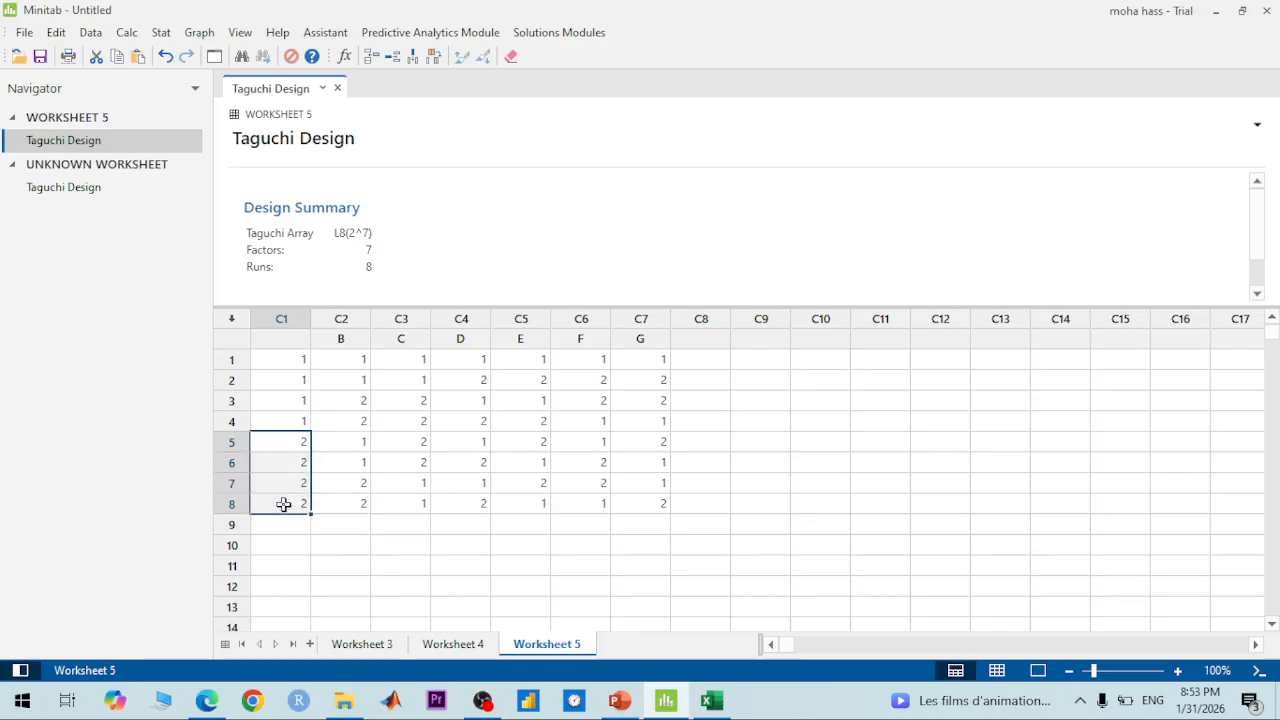
Open Worksheet 3 and examine its named factor columns and the Rendement response values
left_click(369, 645)
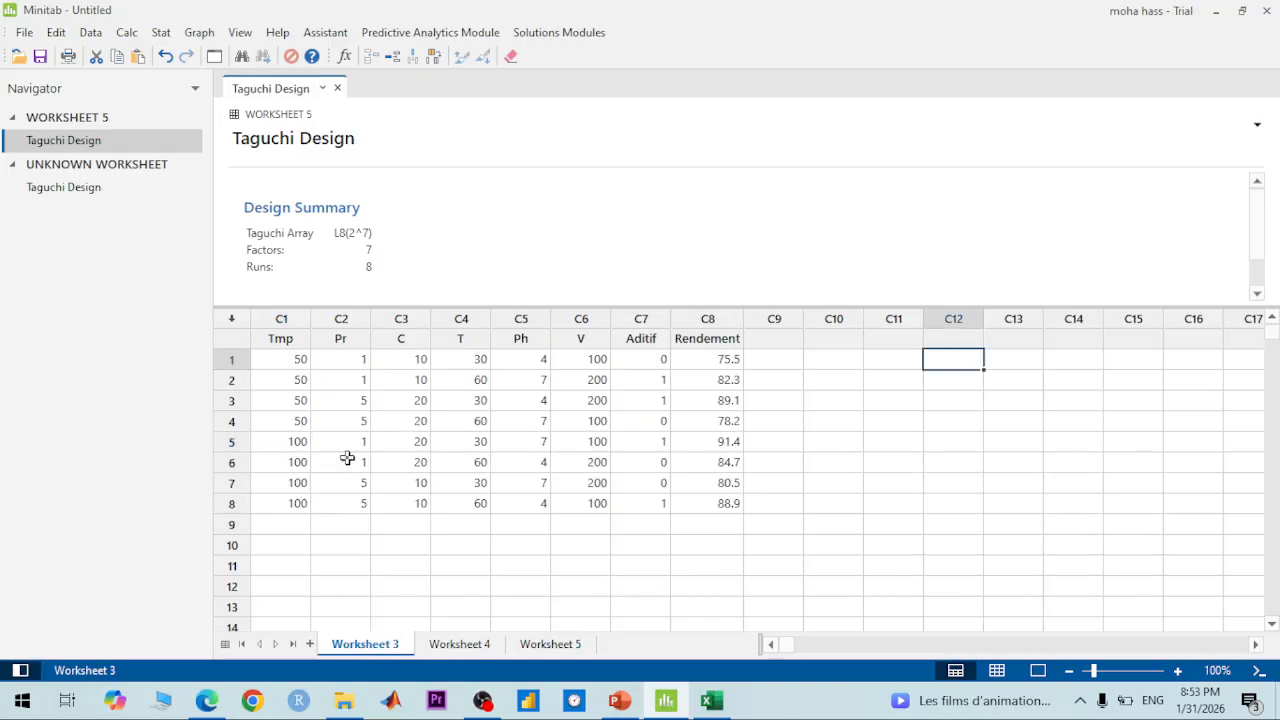
left_click(396, 457)
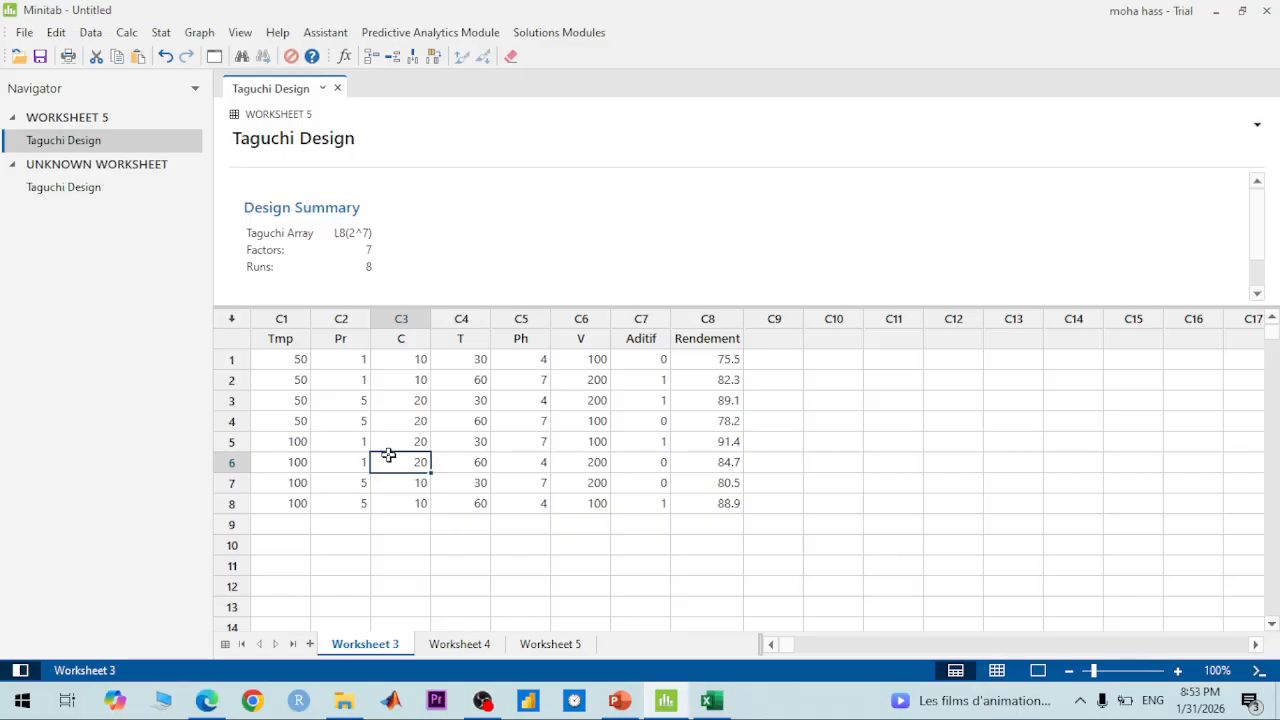
left_click(324, 378)
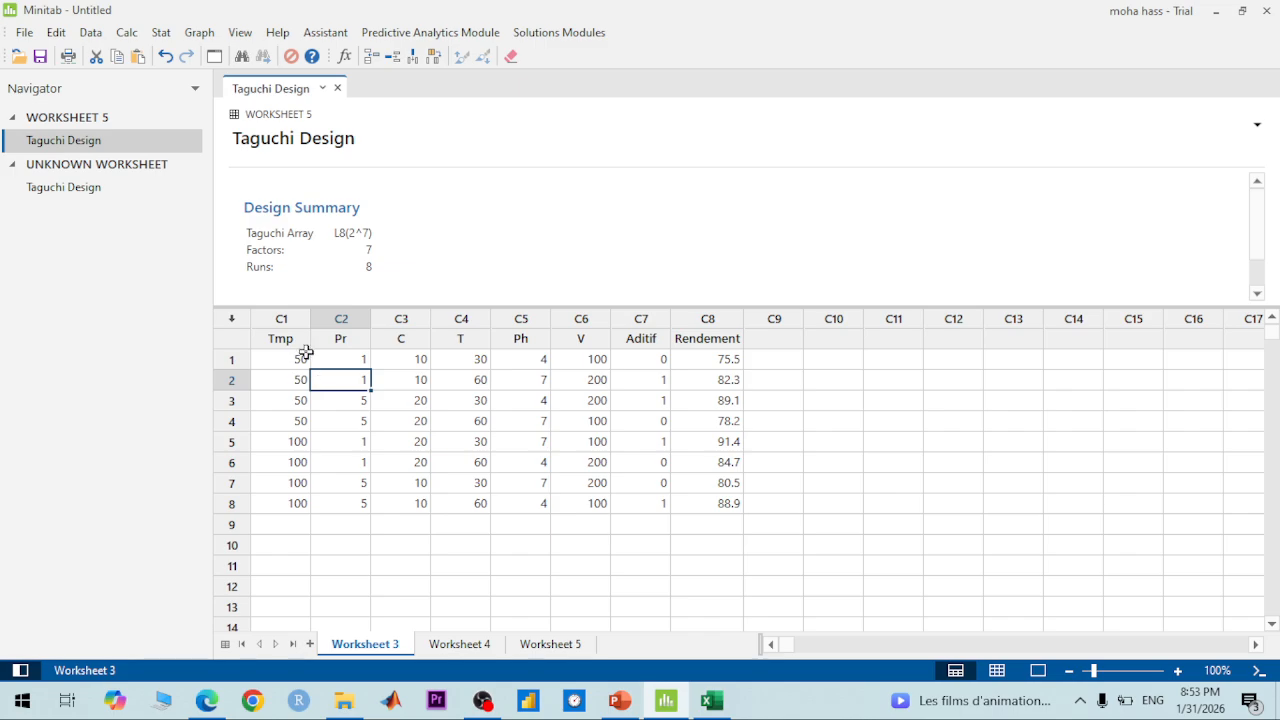
left_click(300, 357)
left_click(285, 335)
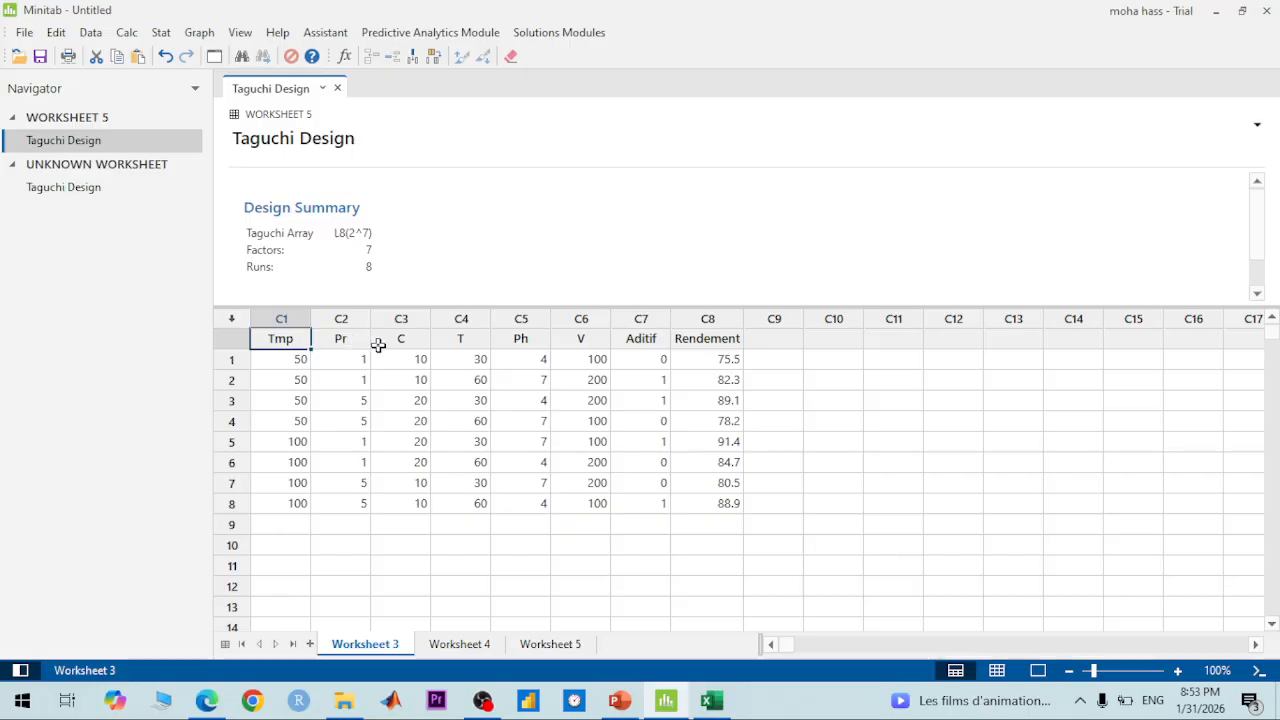
left_click(687, 339)
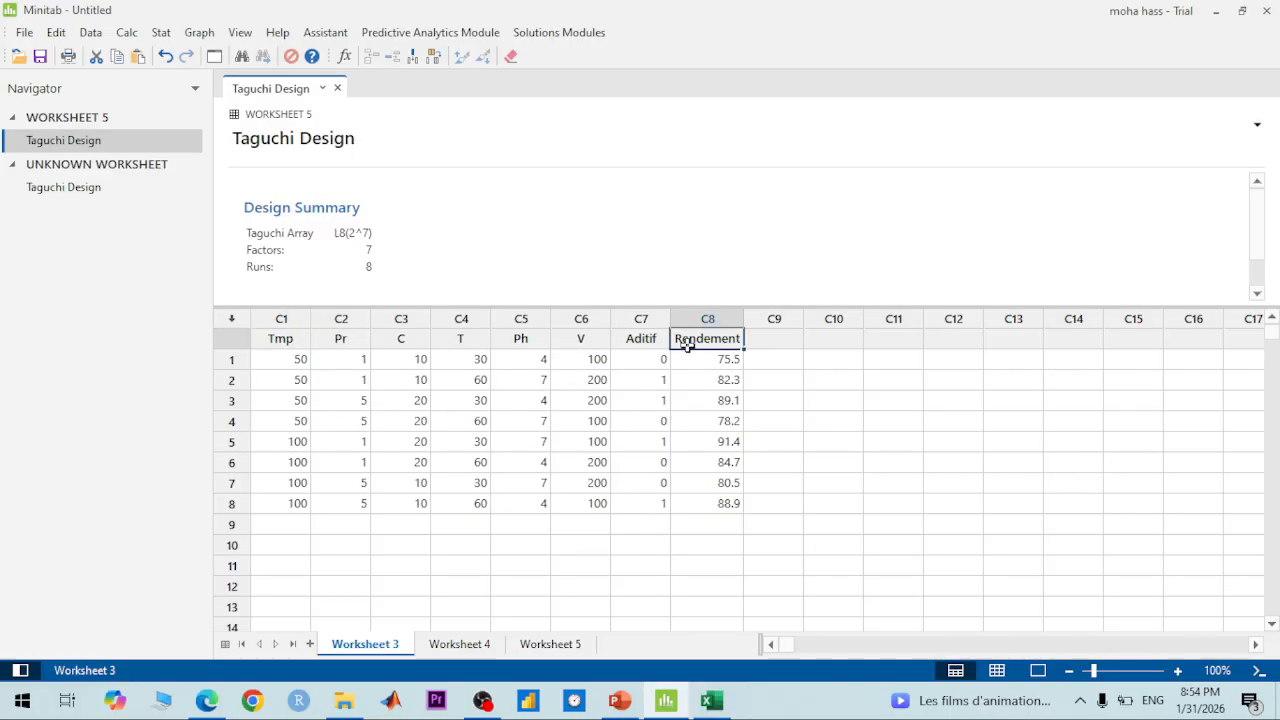
left_click_drag(700, 360, 714, 507)
left_click(276, 360)
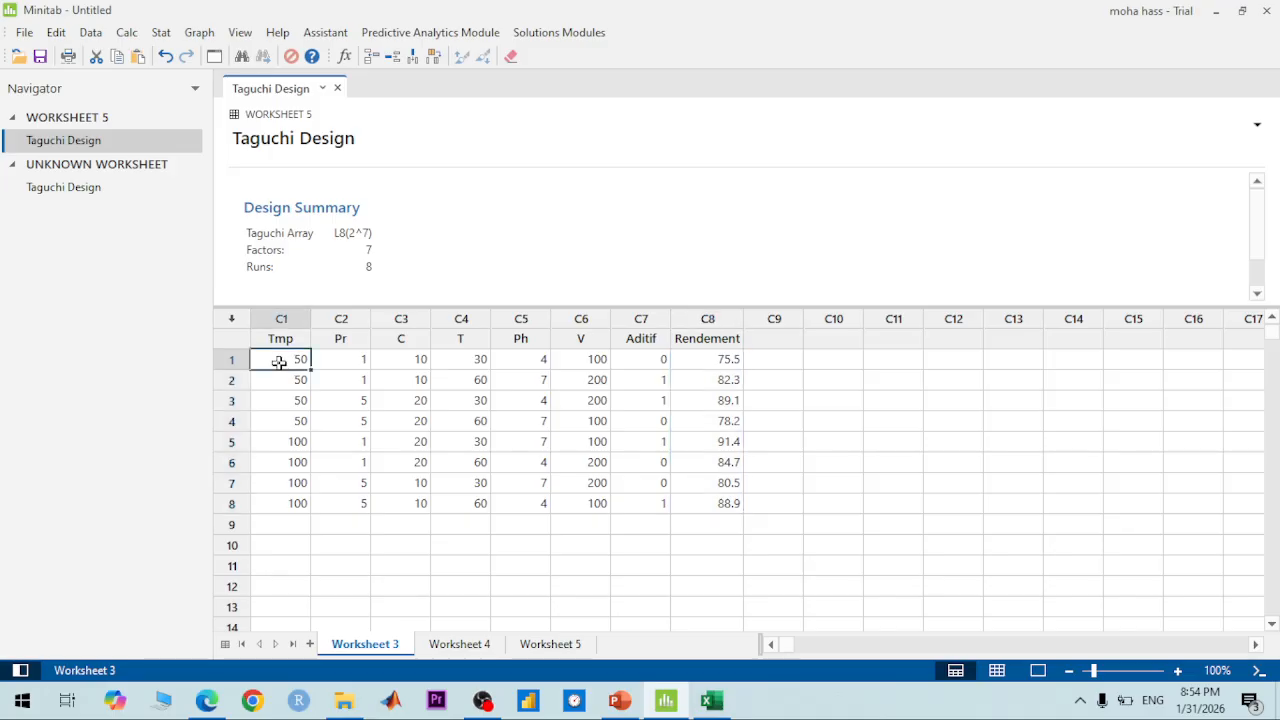
Review experimental runs 1 to 8 row by row, together with the Rendement column and the adjacent column C9
left_click(229, 362)
left_click(230, 381)
left_click(231, 401)
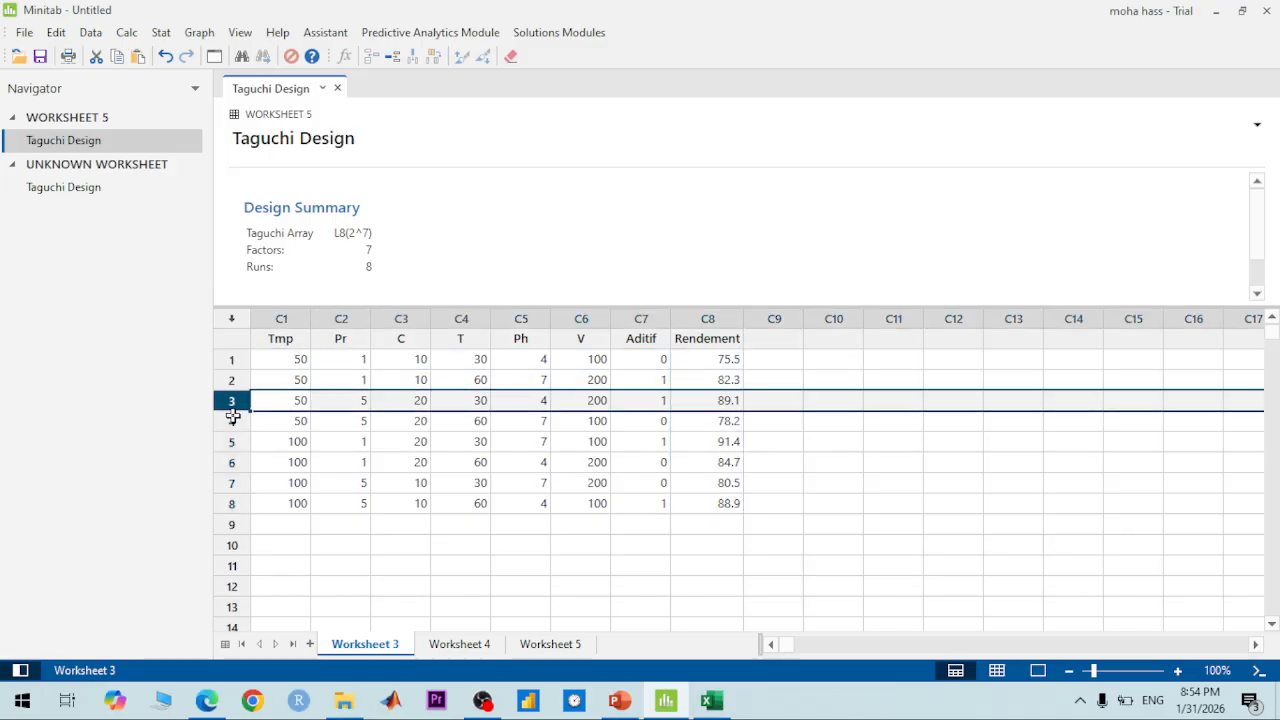
left_click(227, 422)
left_click(229, 442)
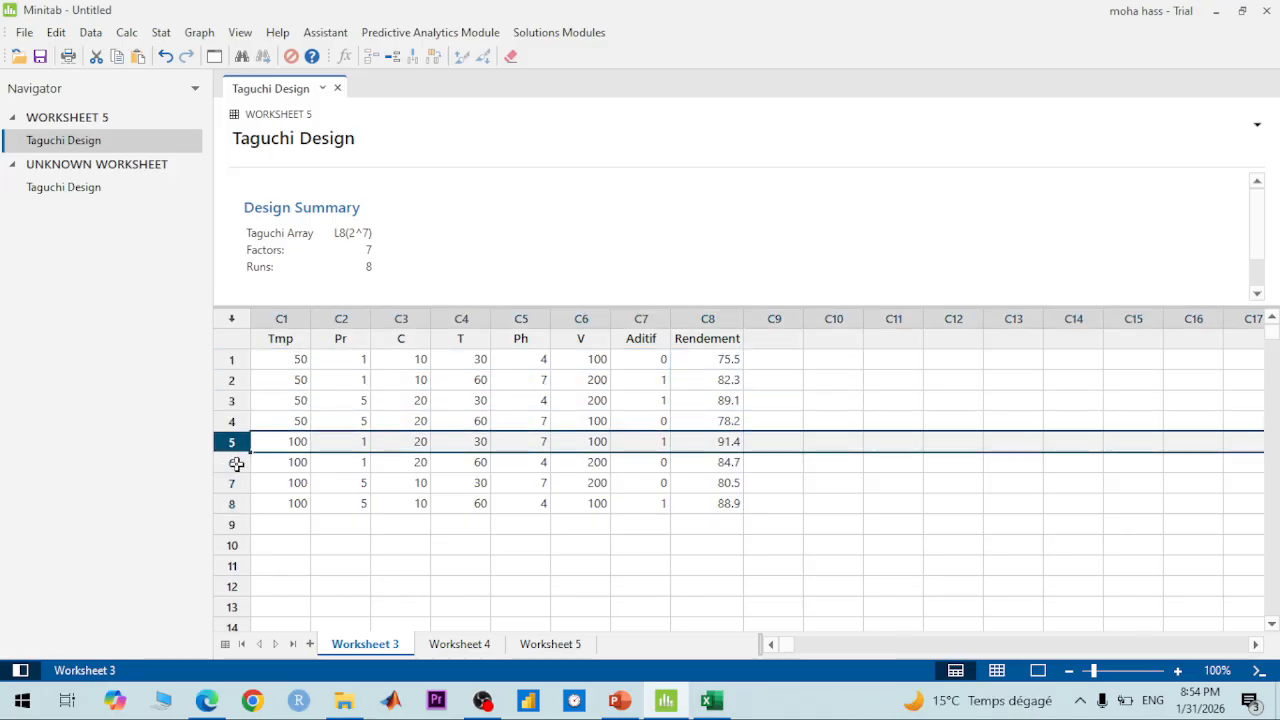
left_click(231, 463)
left_click(225, 483)
left_click(227, 503)
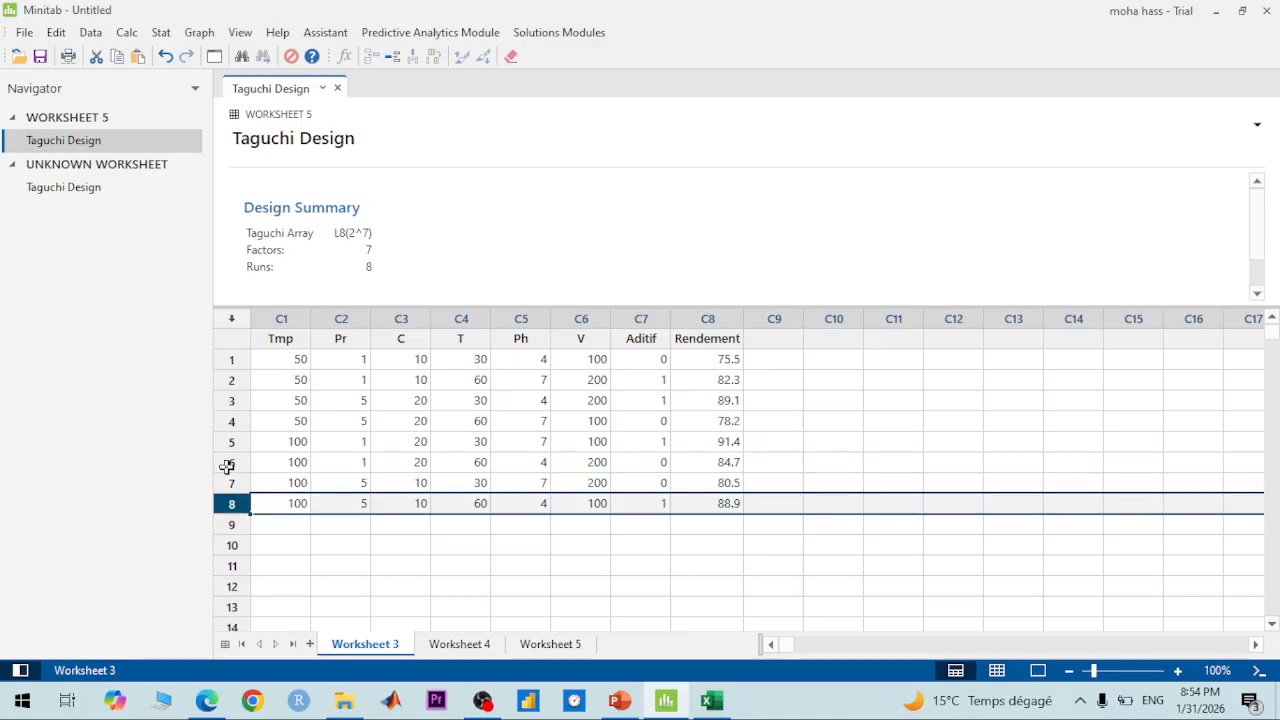
left_click(225, 361)
left_click(707, 320)
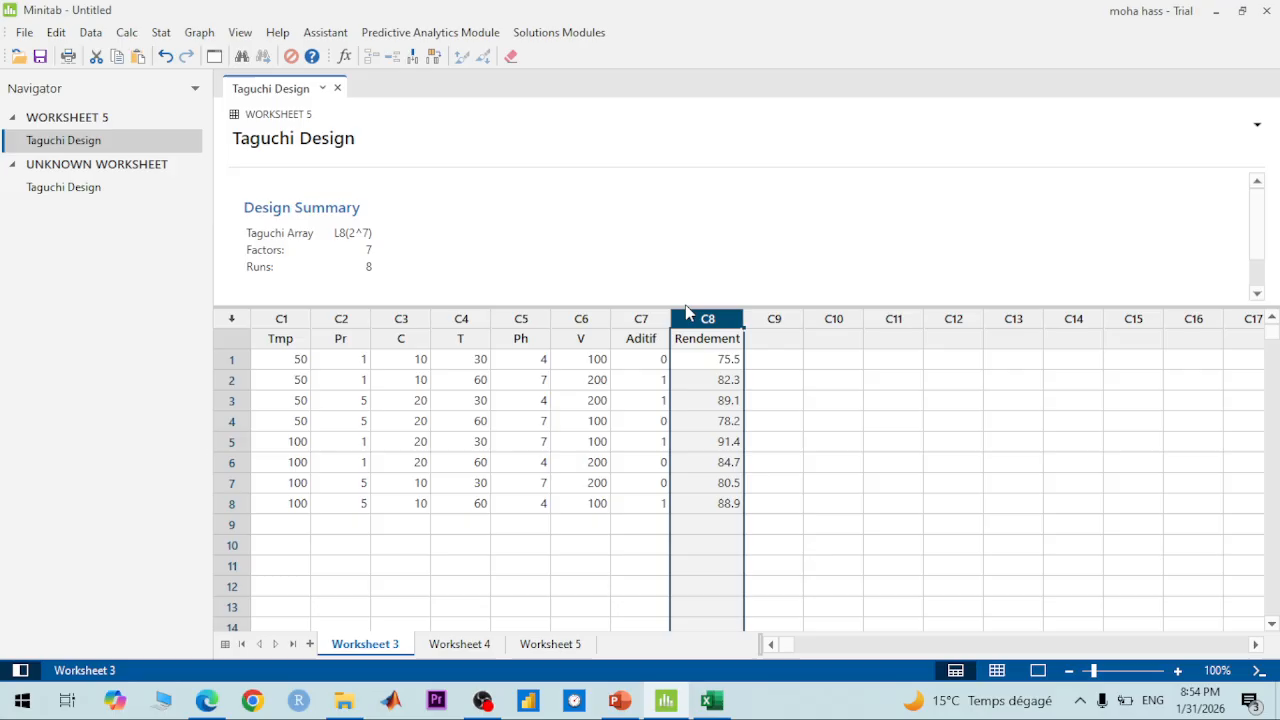
left_click(705, 418)
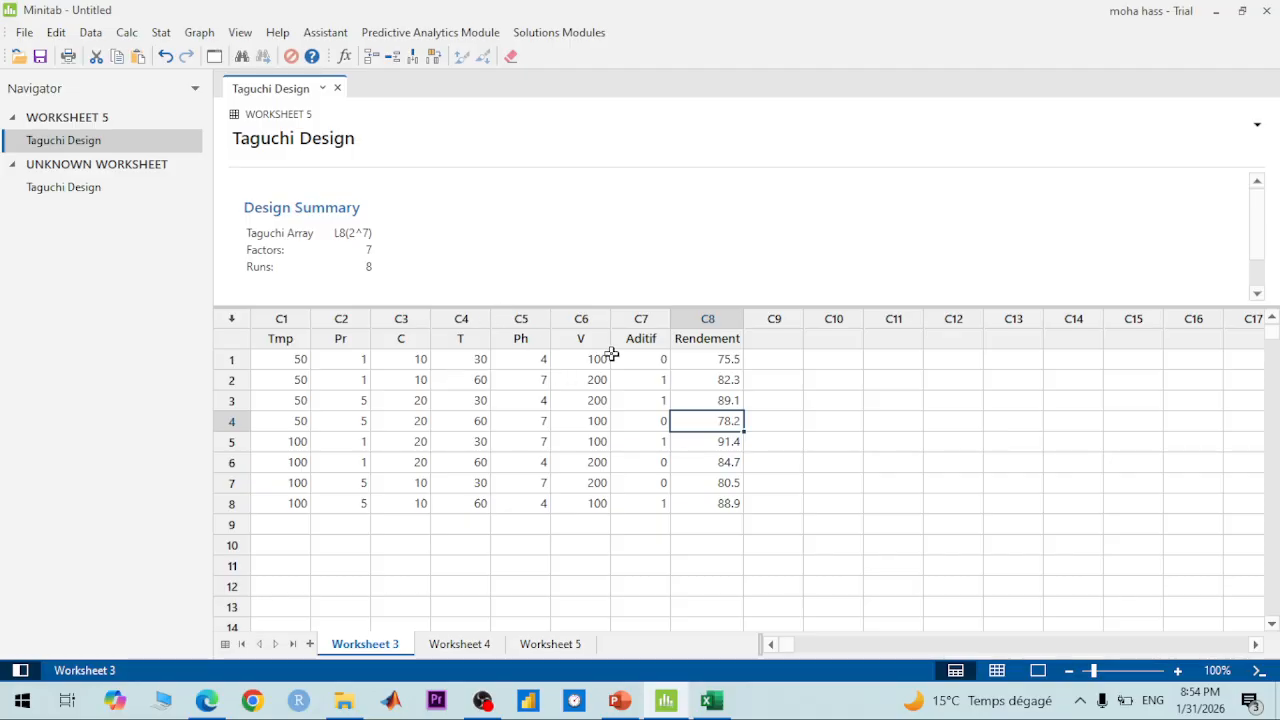
left_click(785, 336)
left_click(777, 317)
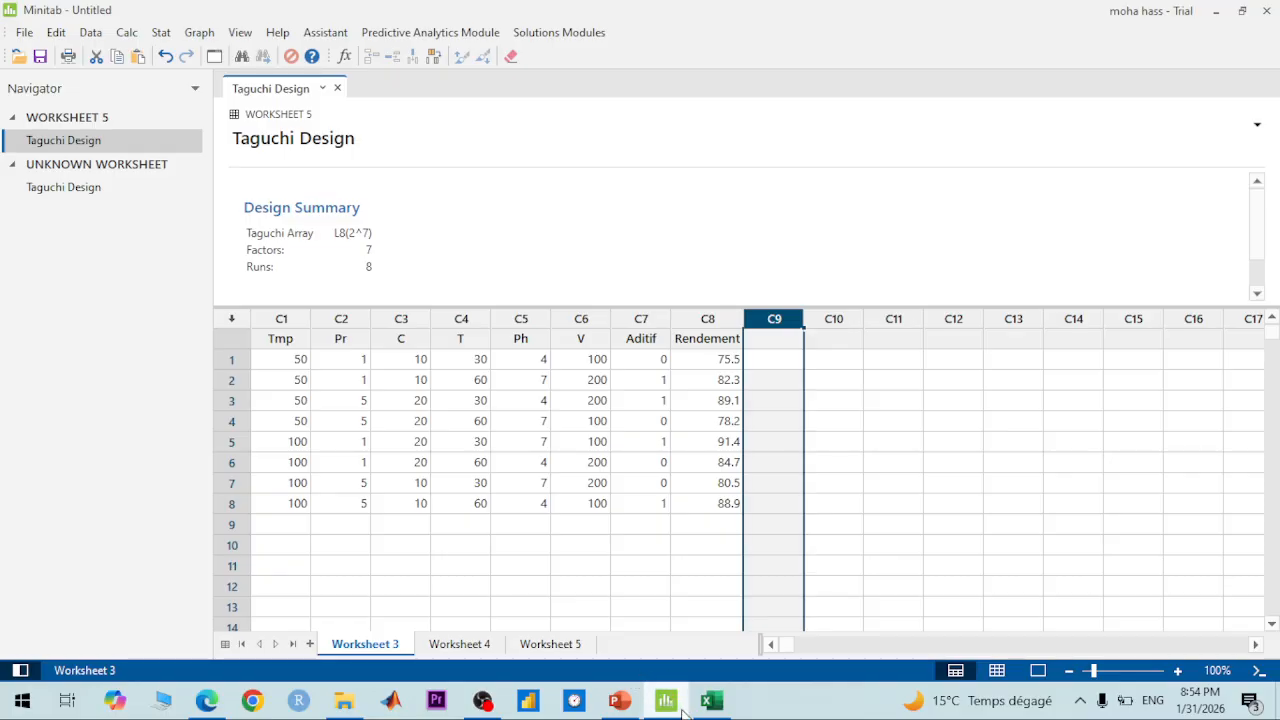
Switch to PowerPoint to view the main effects plot on slide 68 and the example on slide 67, and return to Minitab
left_click(630, 705)
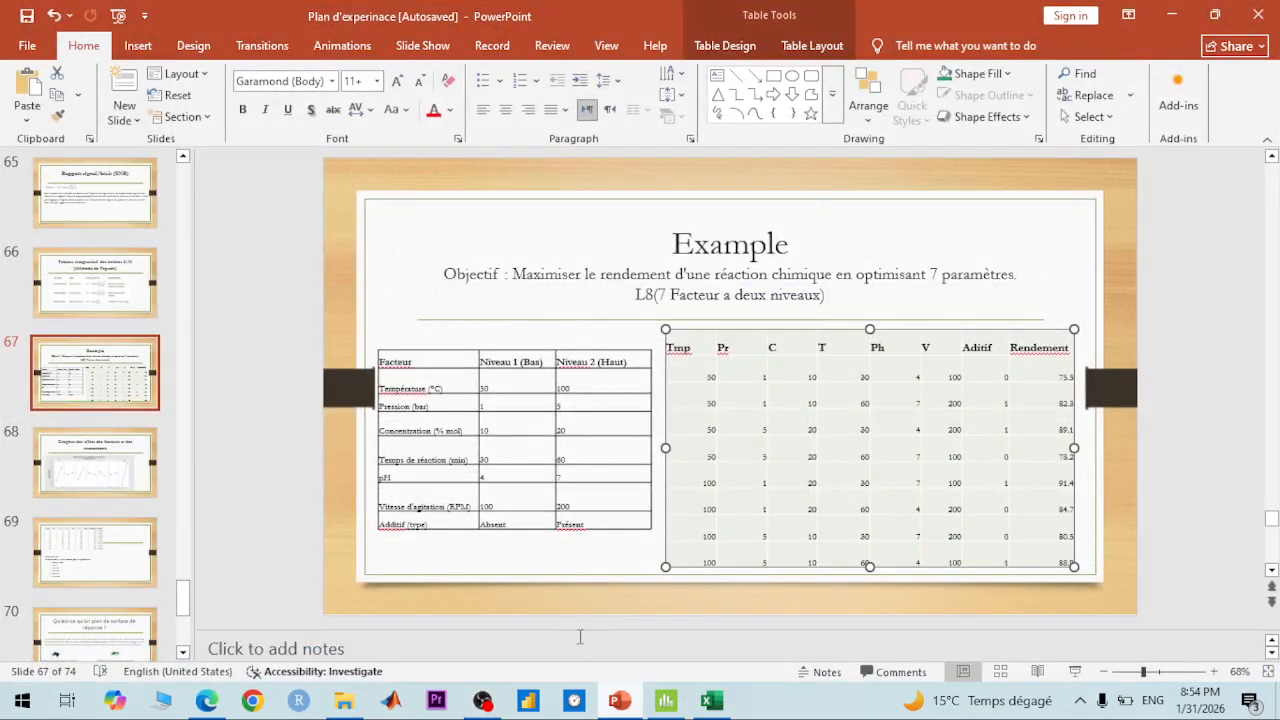
left_click(89, 474)
left_click(766, 496)
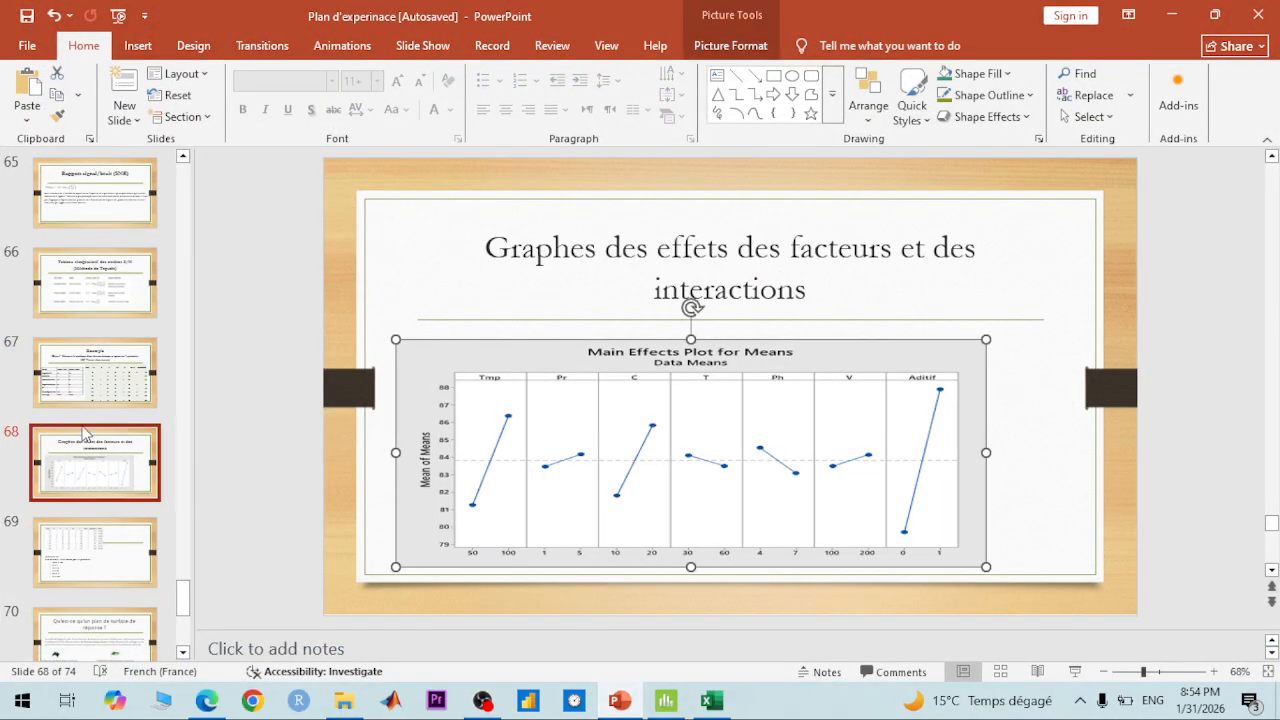
left_click(98, 397)
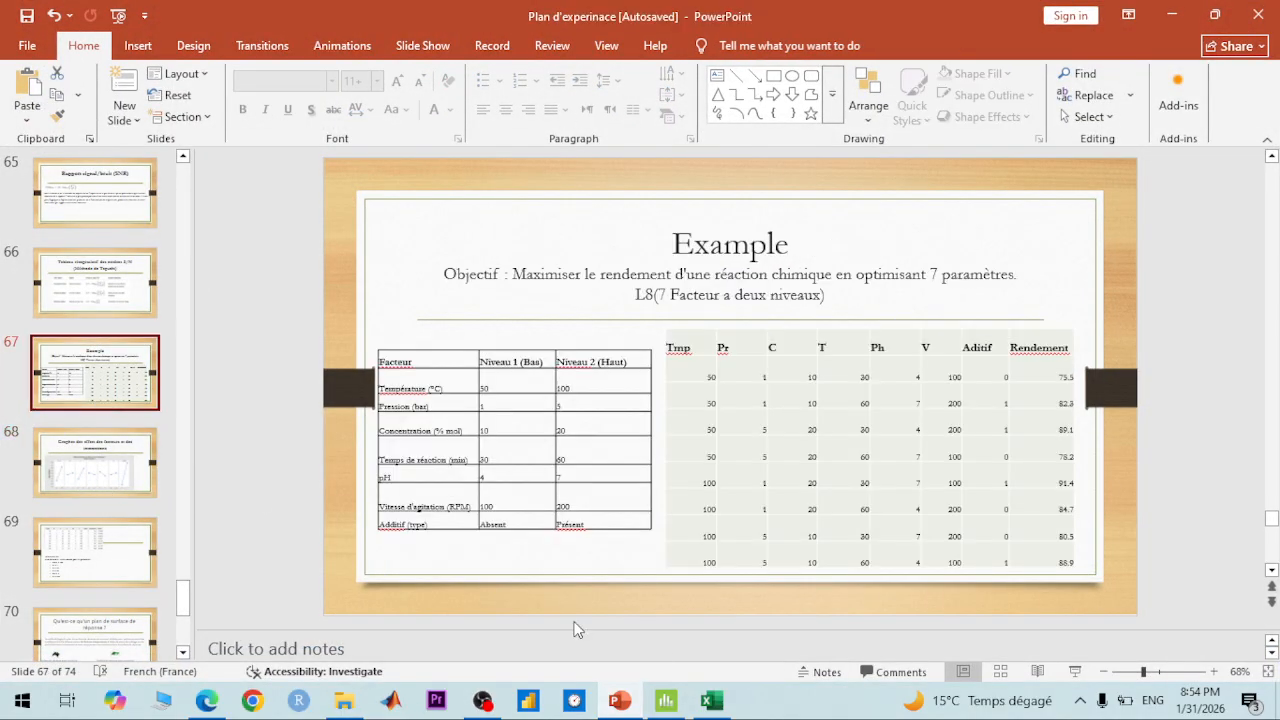
left_click(665, 702)
Define a custom Taguchi design in Worksheet 3 with columns Tmp through Aditif as factors and no signal factor
left_click(697, 363)
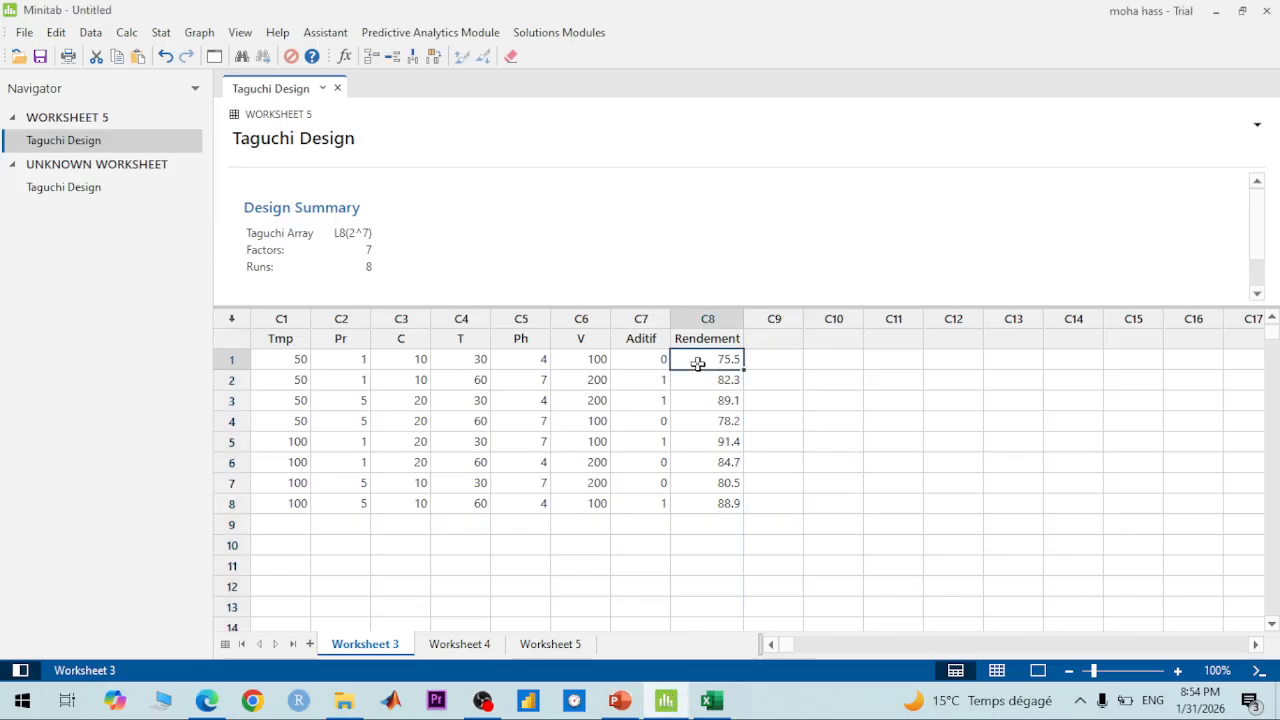
left_click(163, 34)
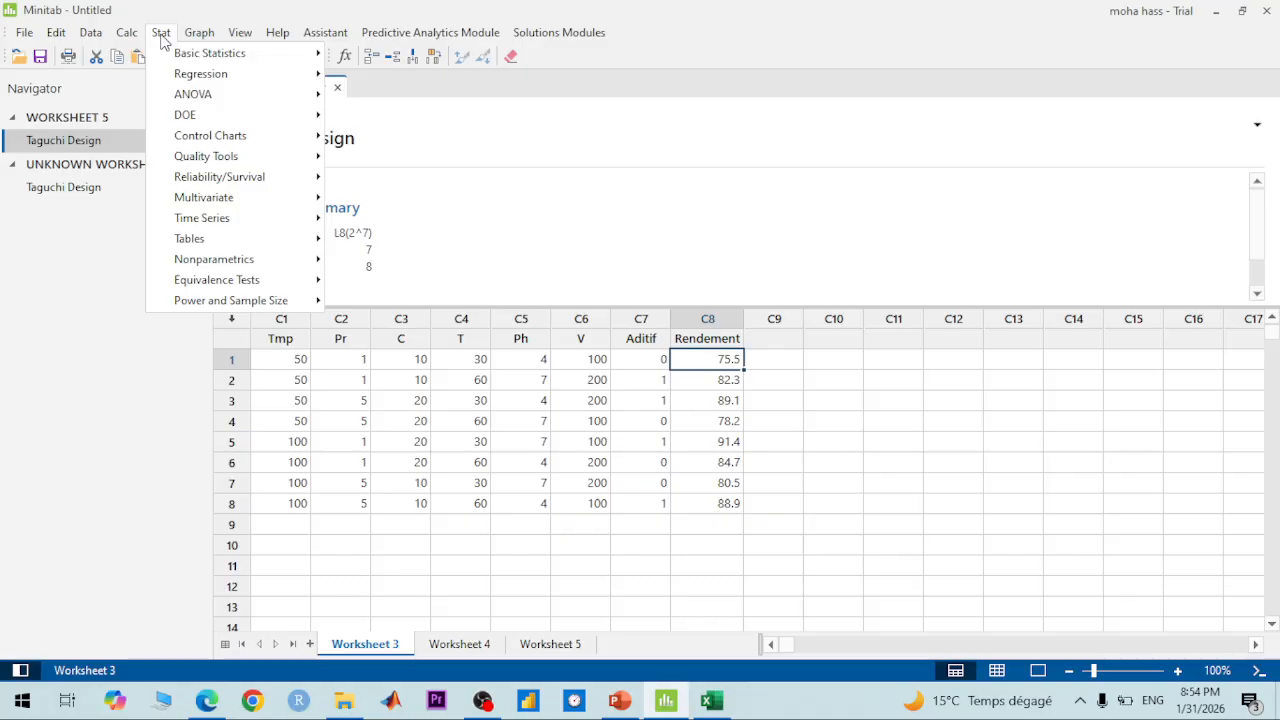
mouse_move(188, 119)
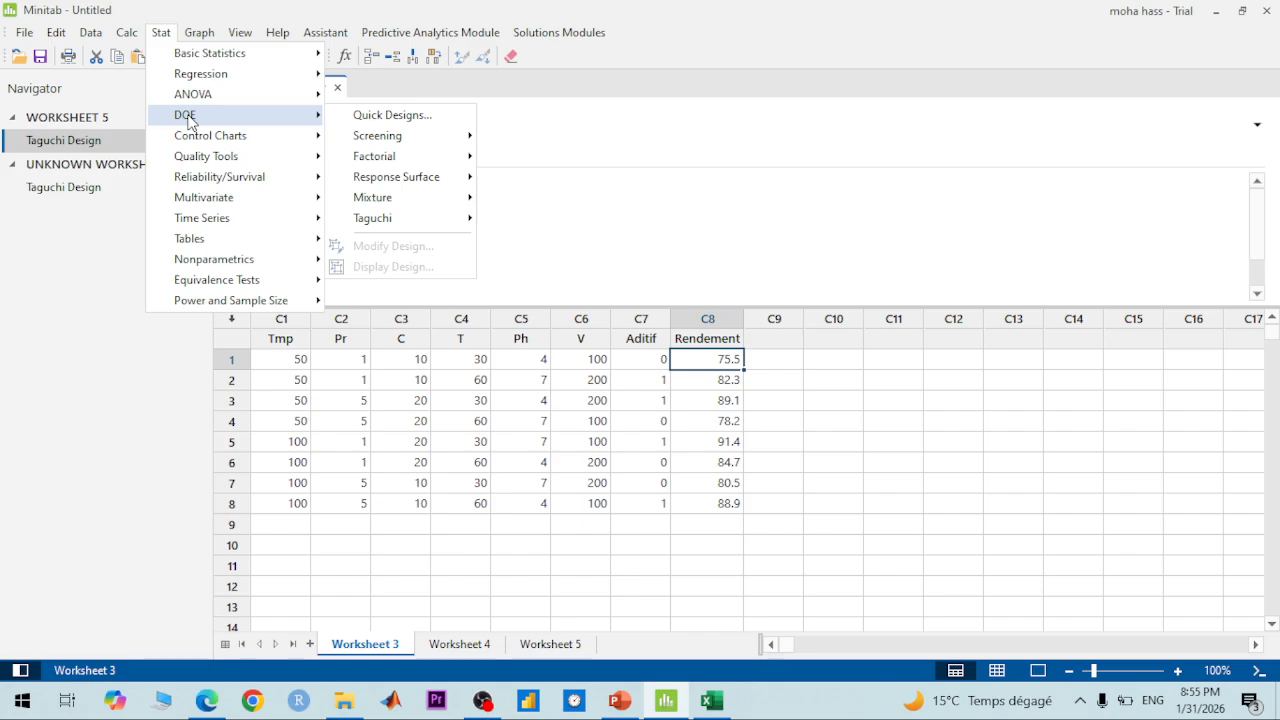
mouse_move(415, 225)
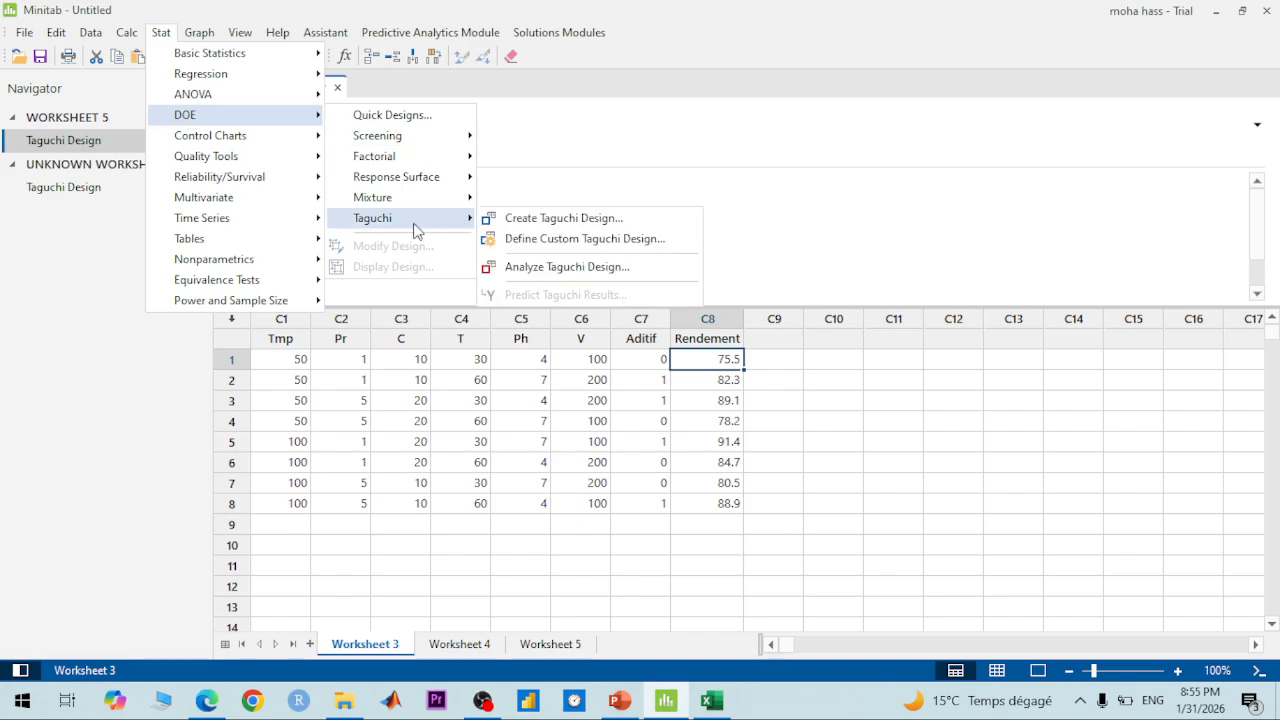
left_click(585, 240)
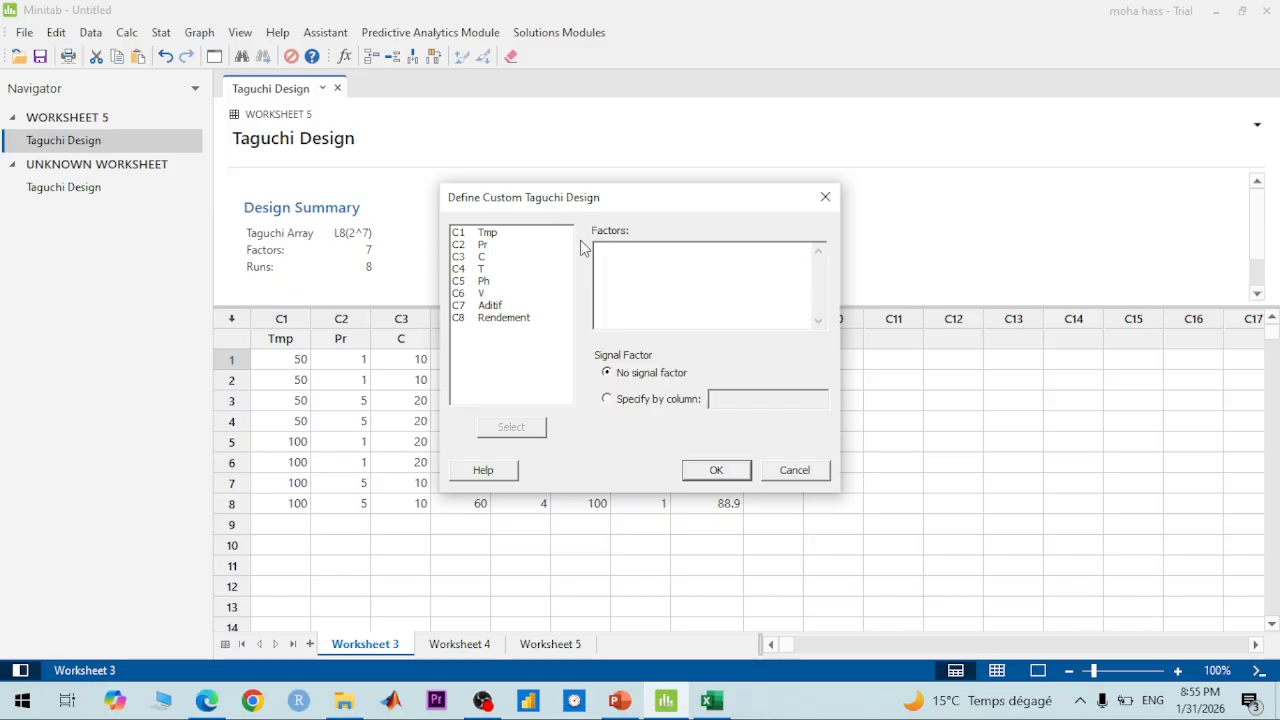
left_click_drag(474, 233, 492, 293)
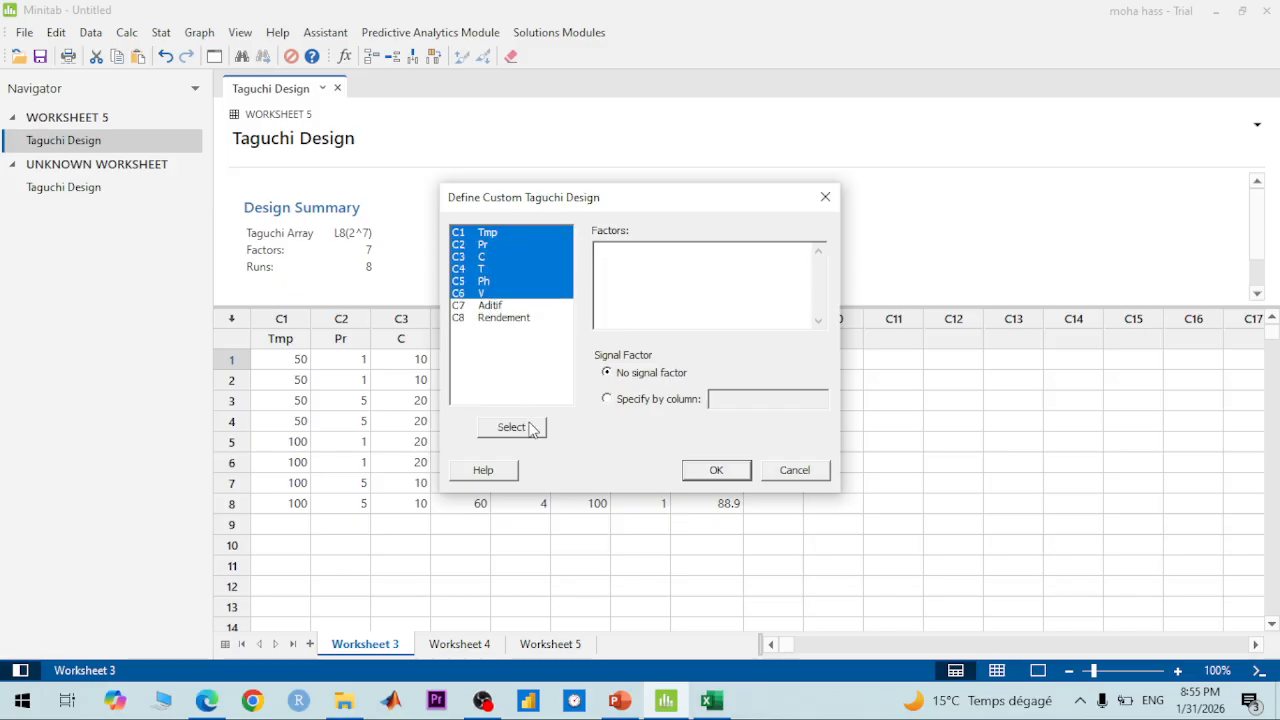
left_click(486, 269)
left_click_drag(481, 231, 491, 307)
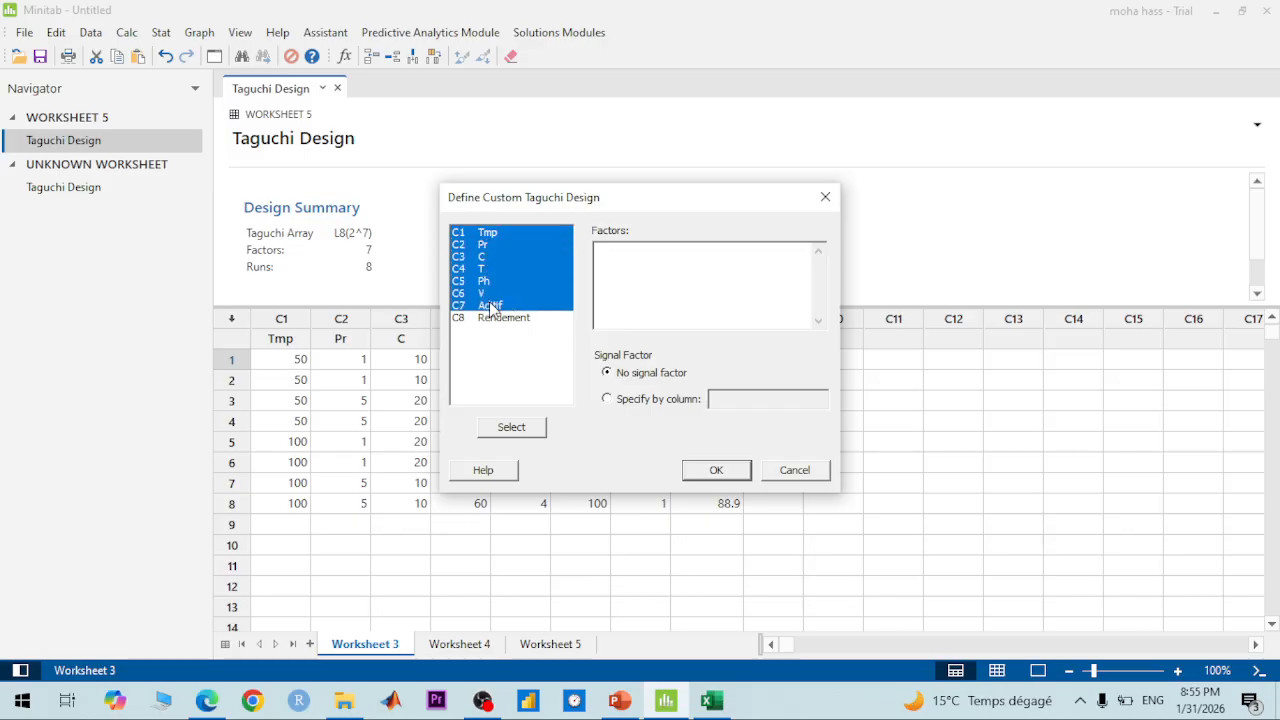
left_click(512, 428)
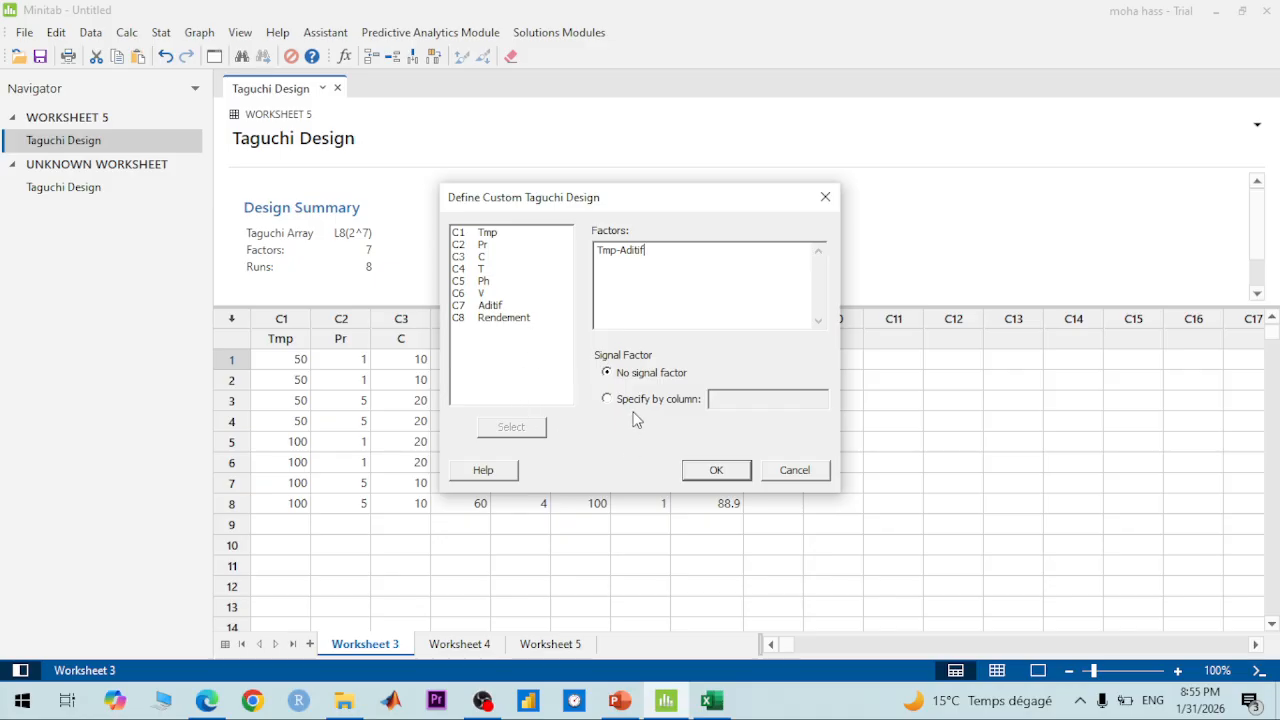
left_click(509, 320)
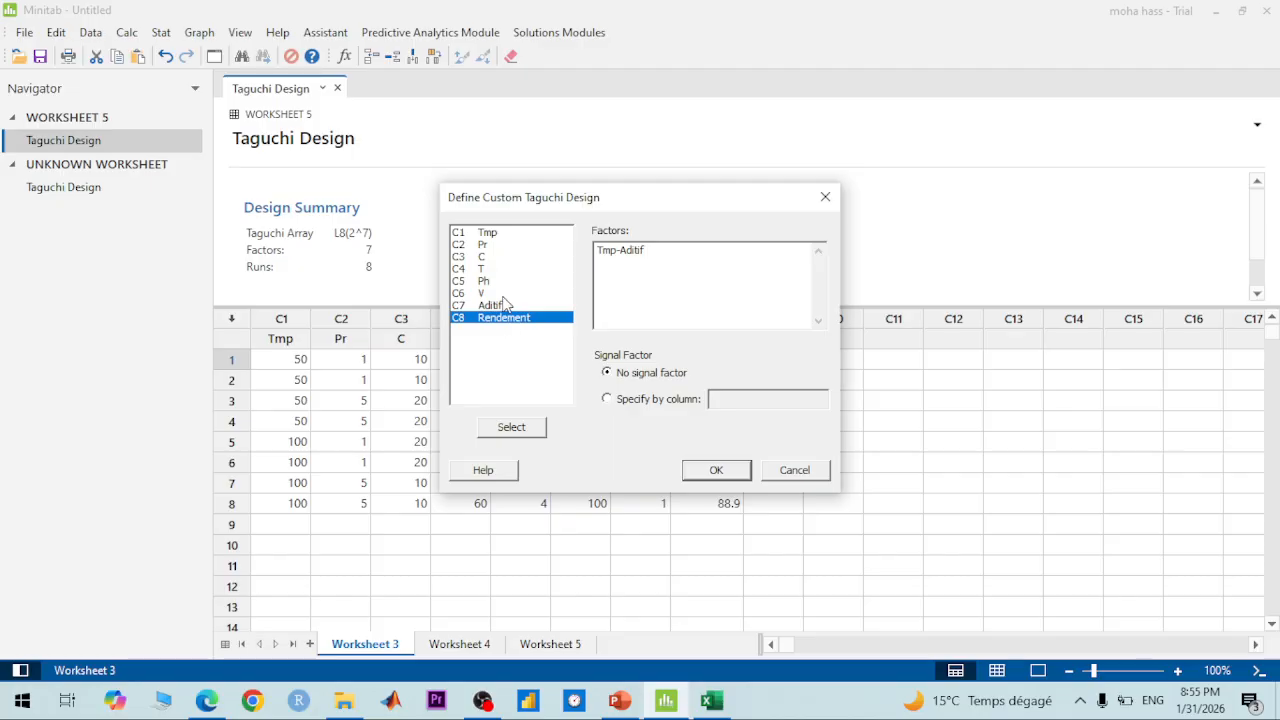
left_click(506, 245)
left_click(725, 481)
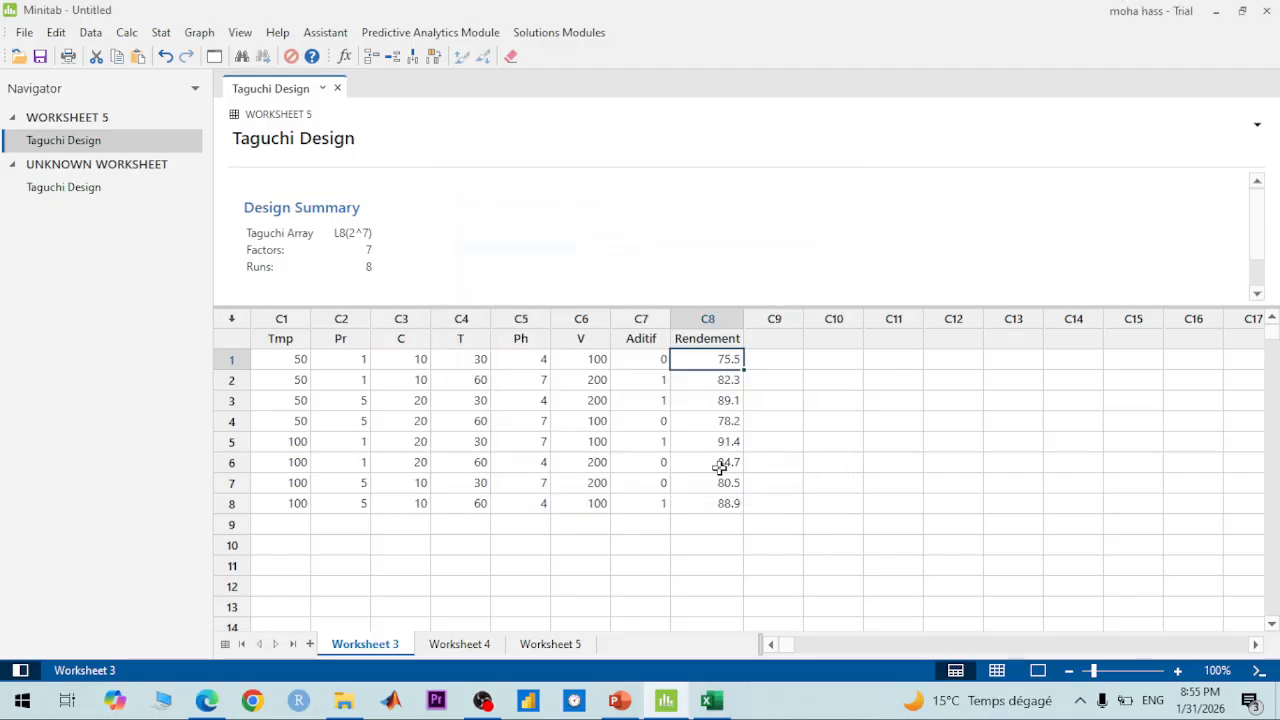
Start a Taguchi design analysis with Rendement as the response column
left_click(161, 32)
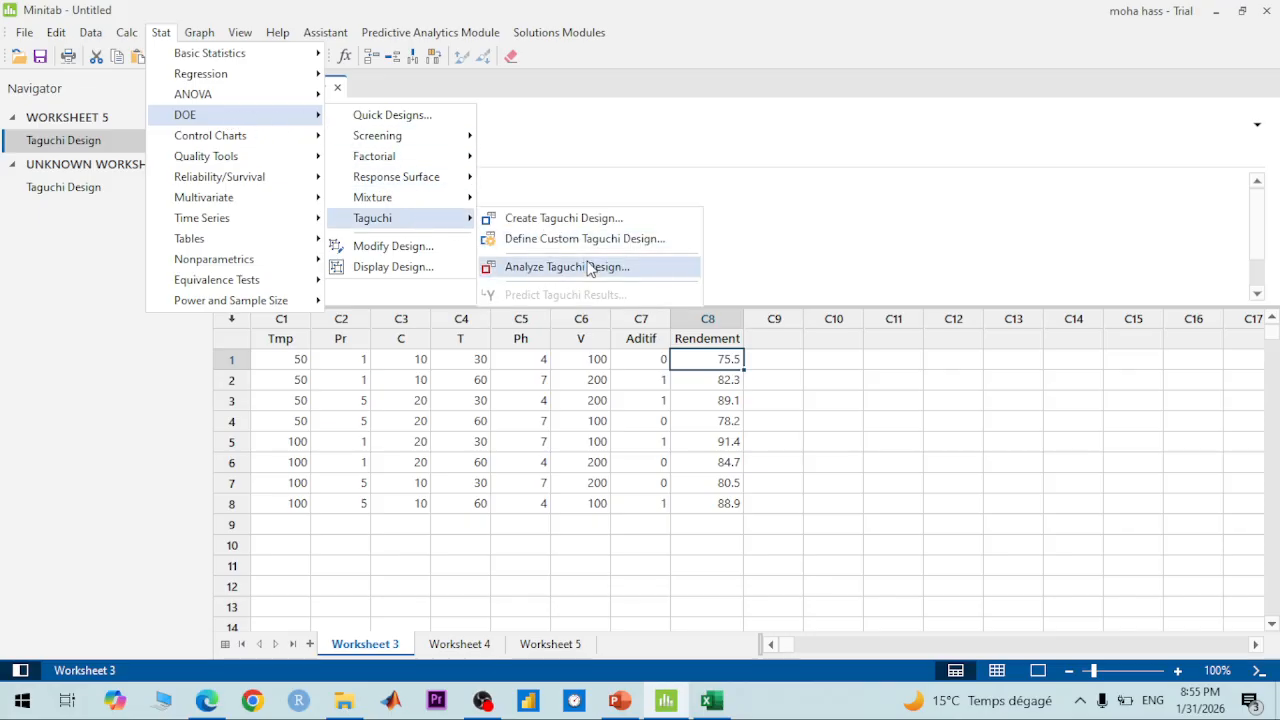
left_click(597, 263)
left_click(510, 256)
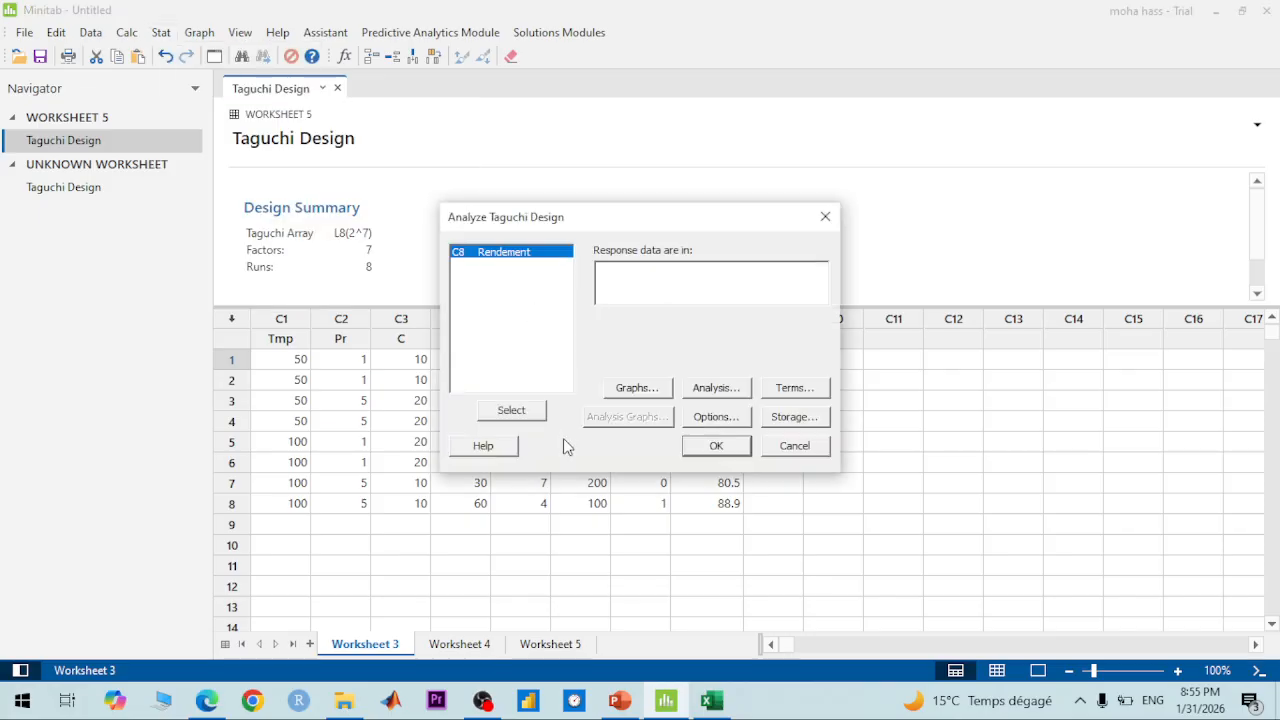
left_click(521, 413)
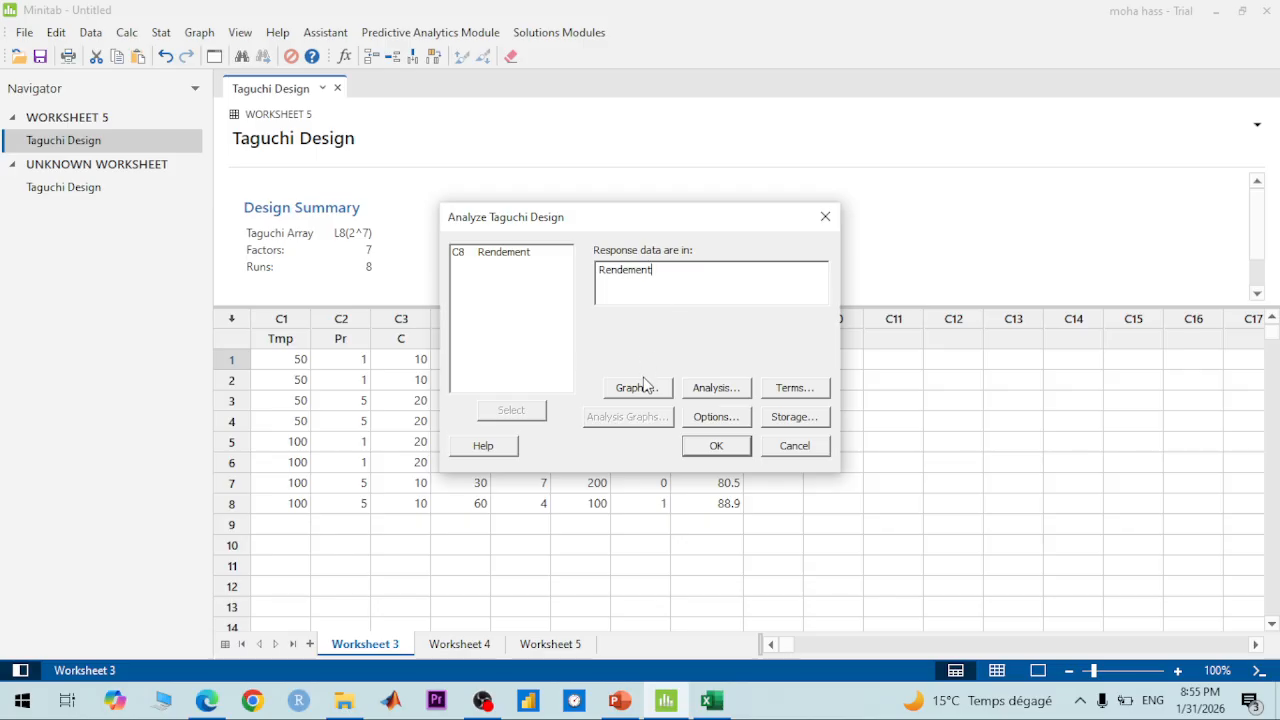
Keep the response tables and main effects plots enabled for signal-to-noise ratios and means
left_click(713, 394)
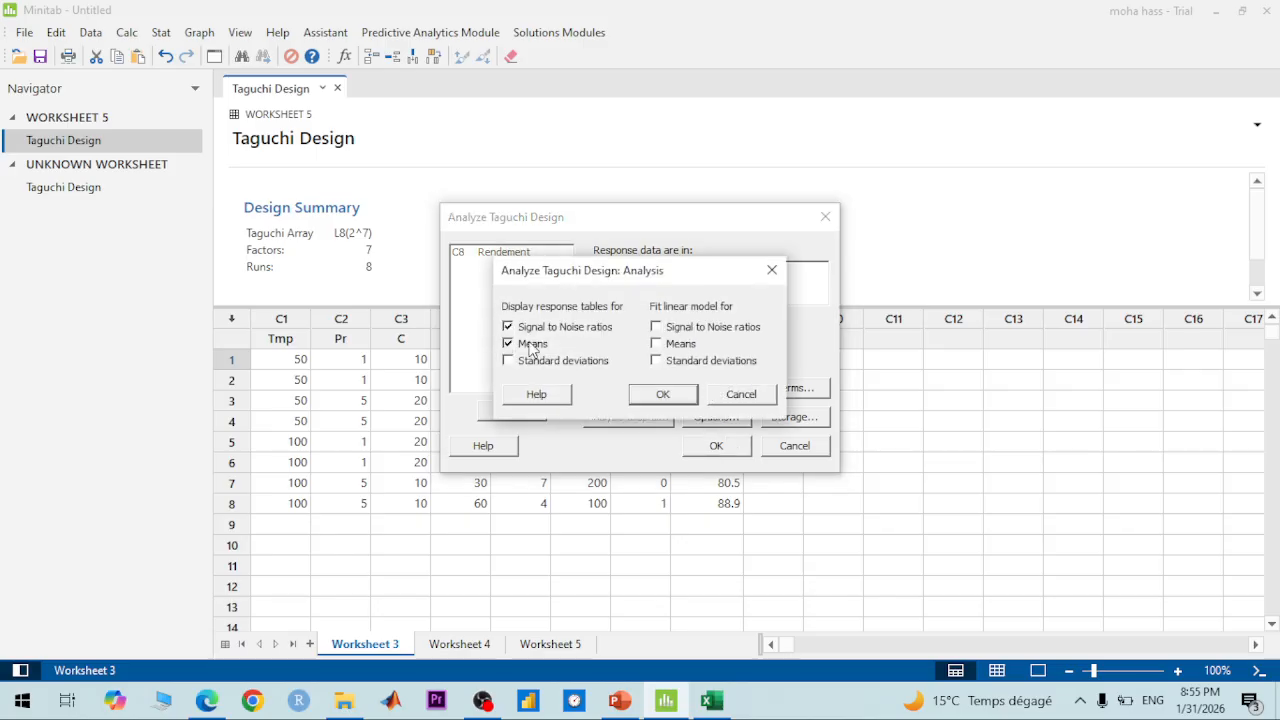
left_click(648, 400)
left_click(722, 388)
left_click(726, 393)
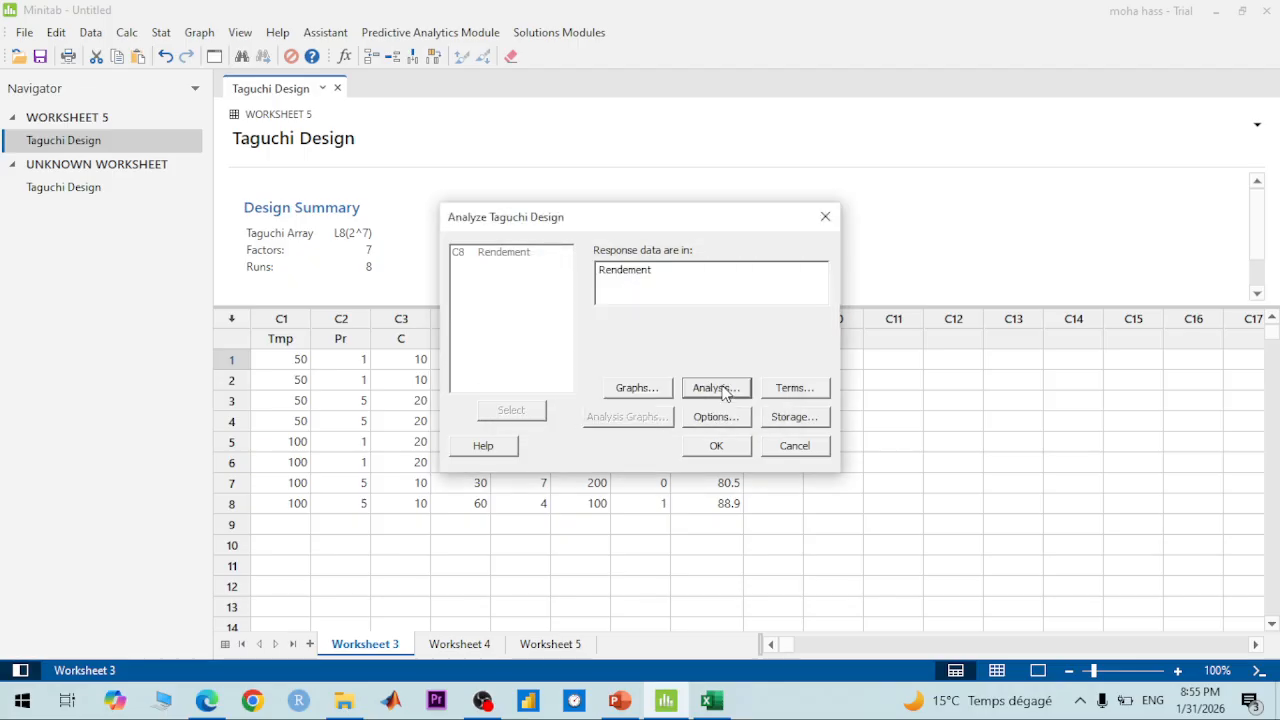
left_click(648, 390)
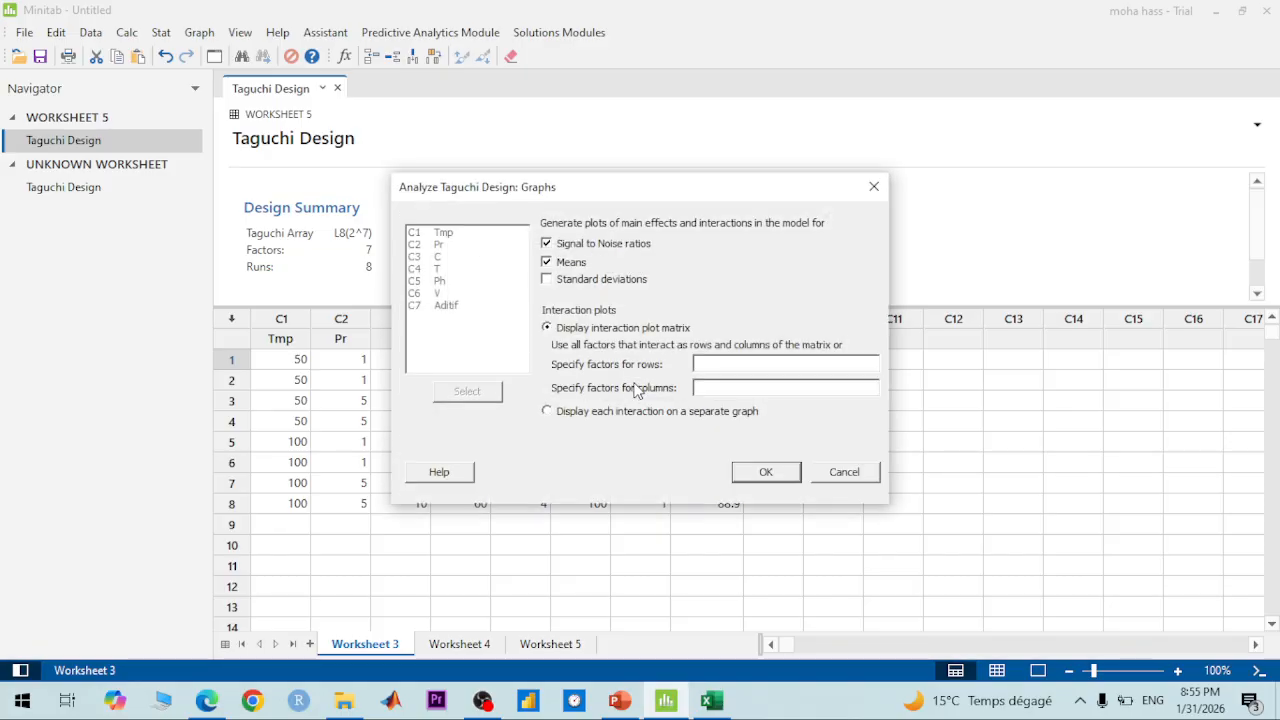
left_click(766, 471)
Keep the seven main factor terms, set the signal-to-noise ratio to Larger is better, and run the analysis
left_click(805, 388)
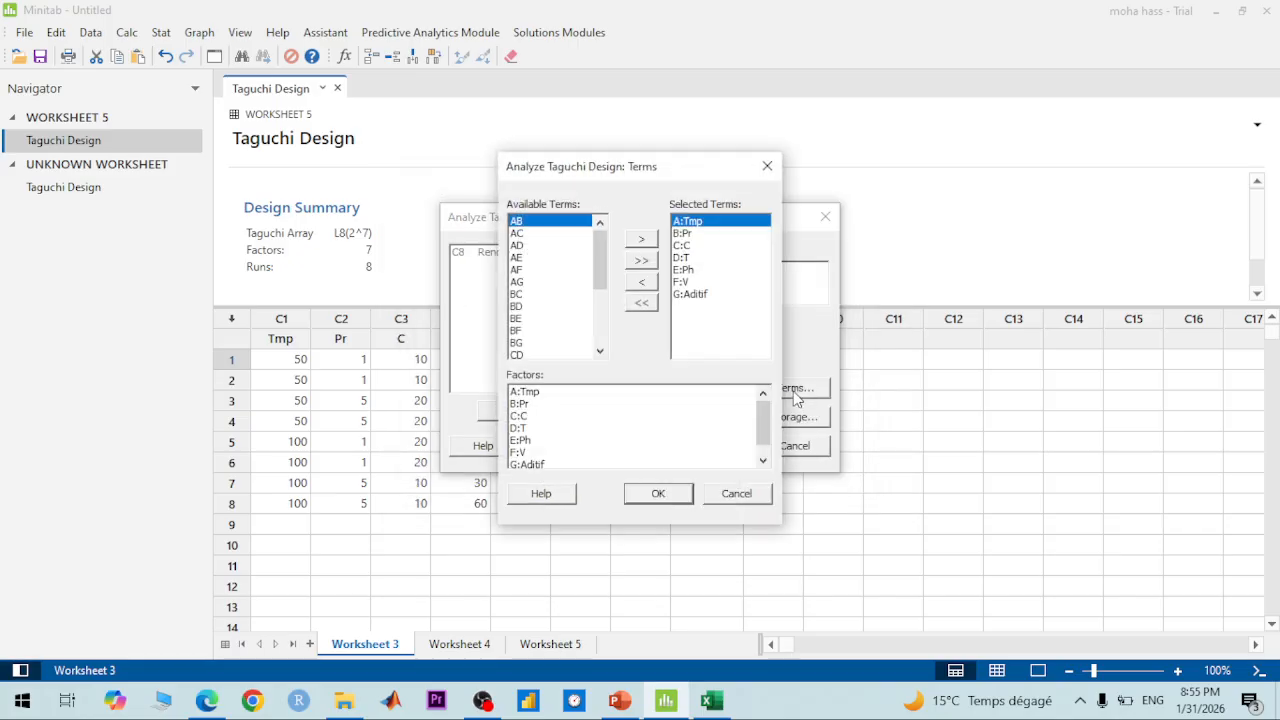
left_click(658, 493)
left_click(714, 420)
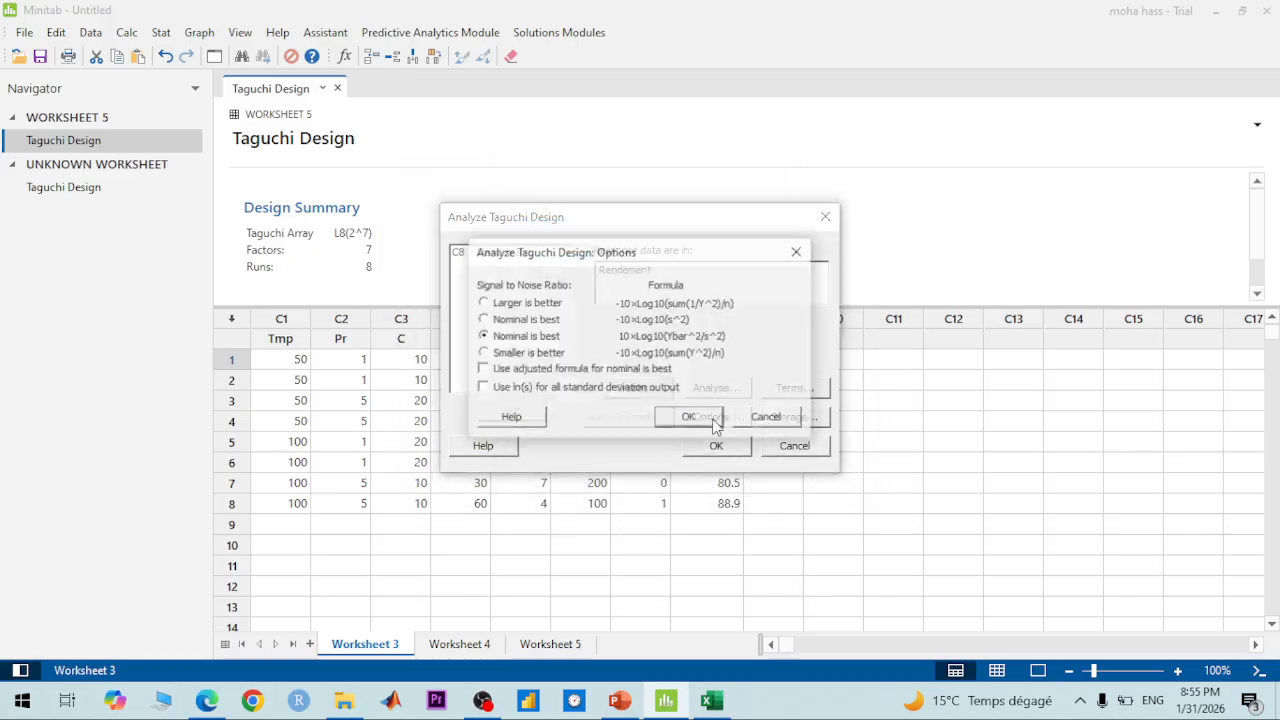
left_click(505, 305)
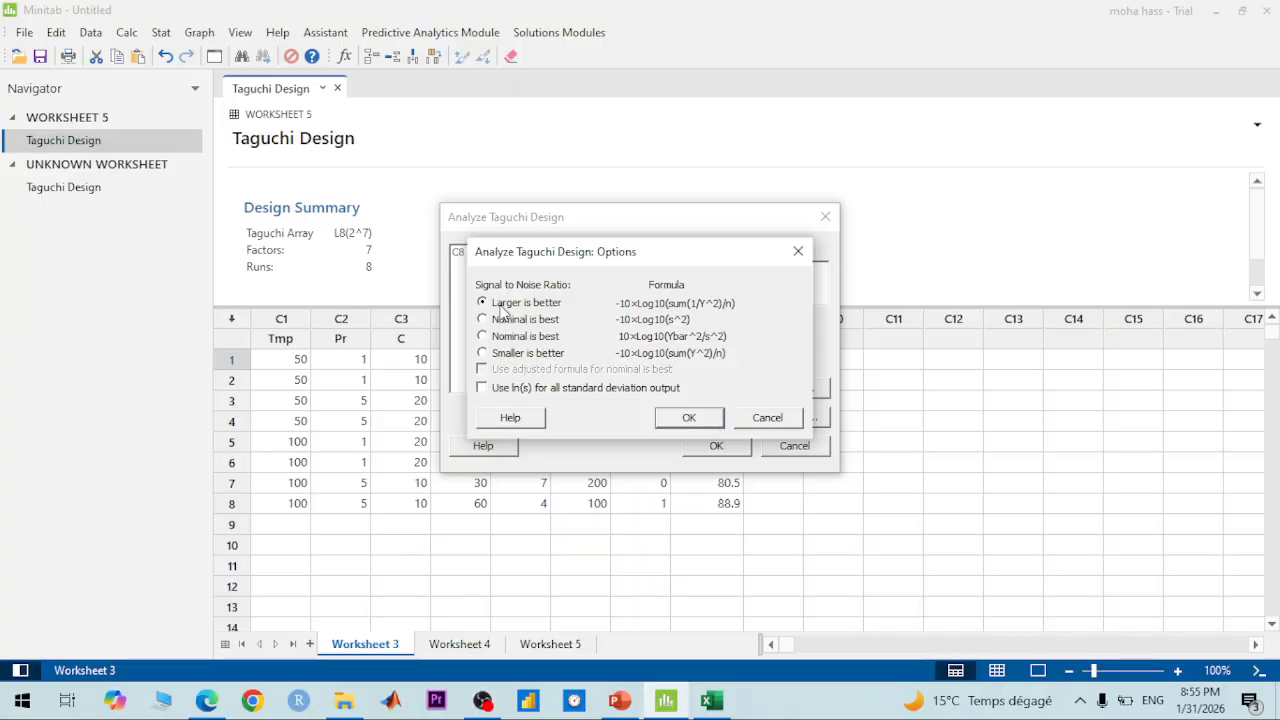
left_click(686, 418)
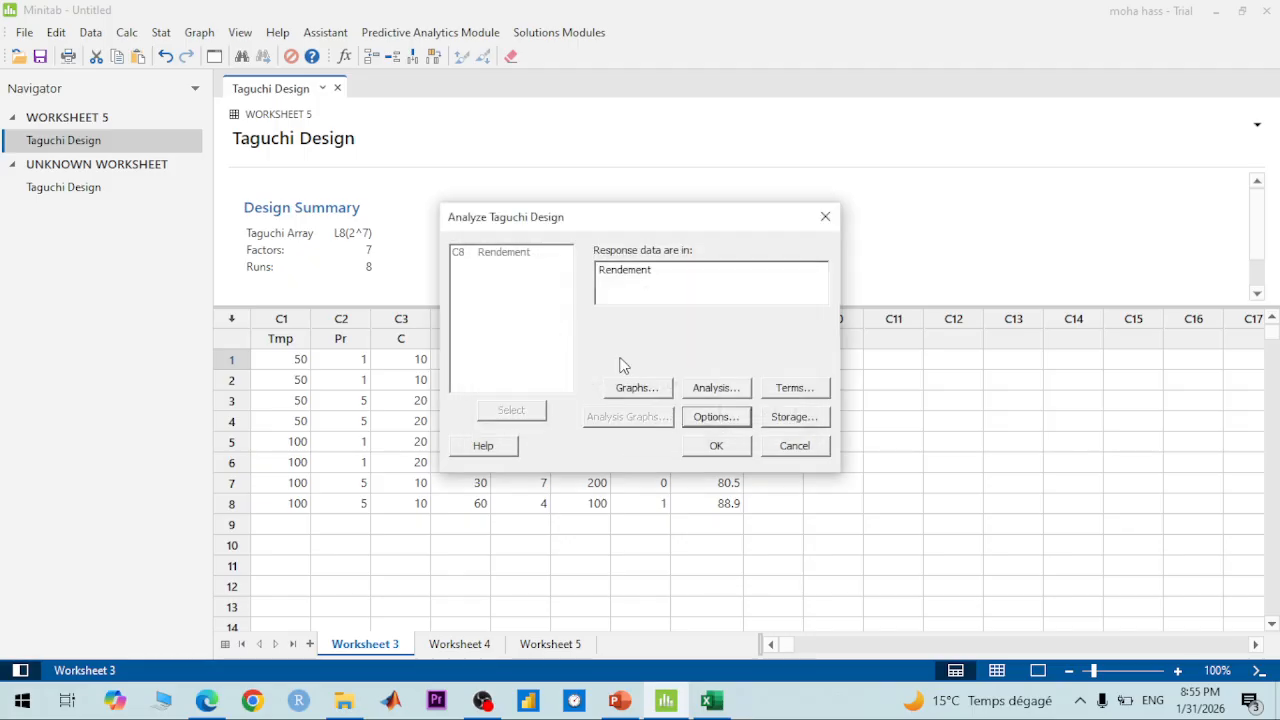
left_click(714, 445)
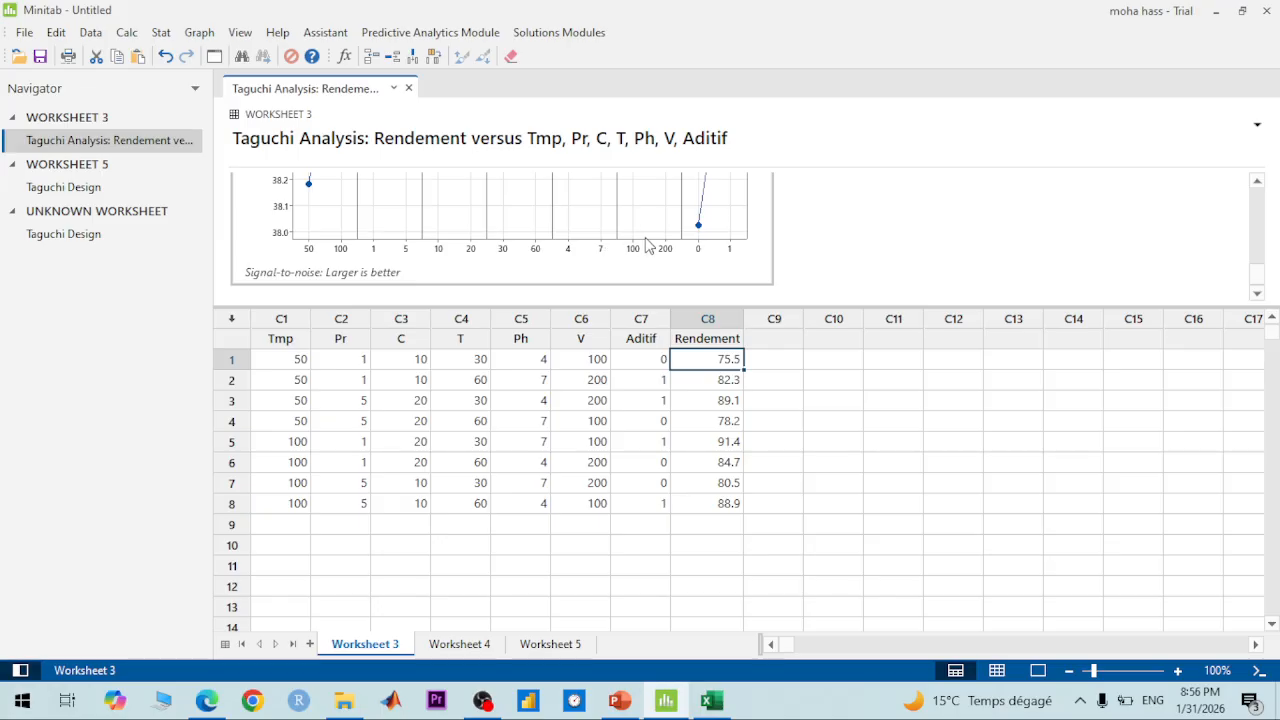
scroll(669, 260, "up", 5)
scroll(669, 250, "down", 10)
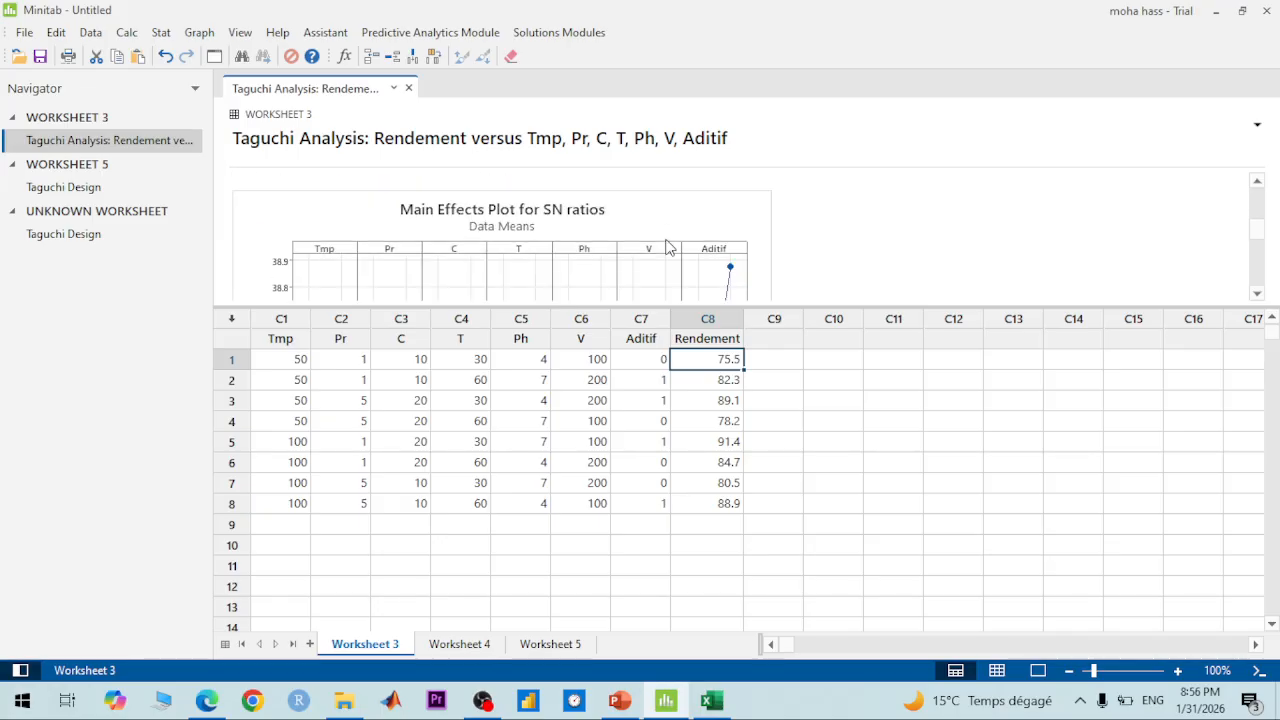
scroll(600, 260, "up", 6)
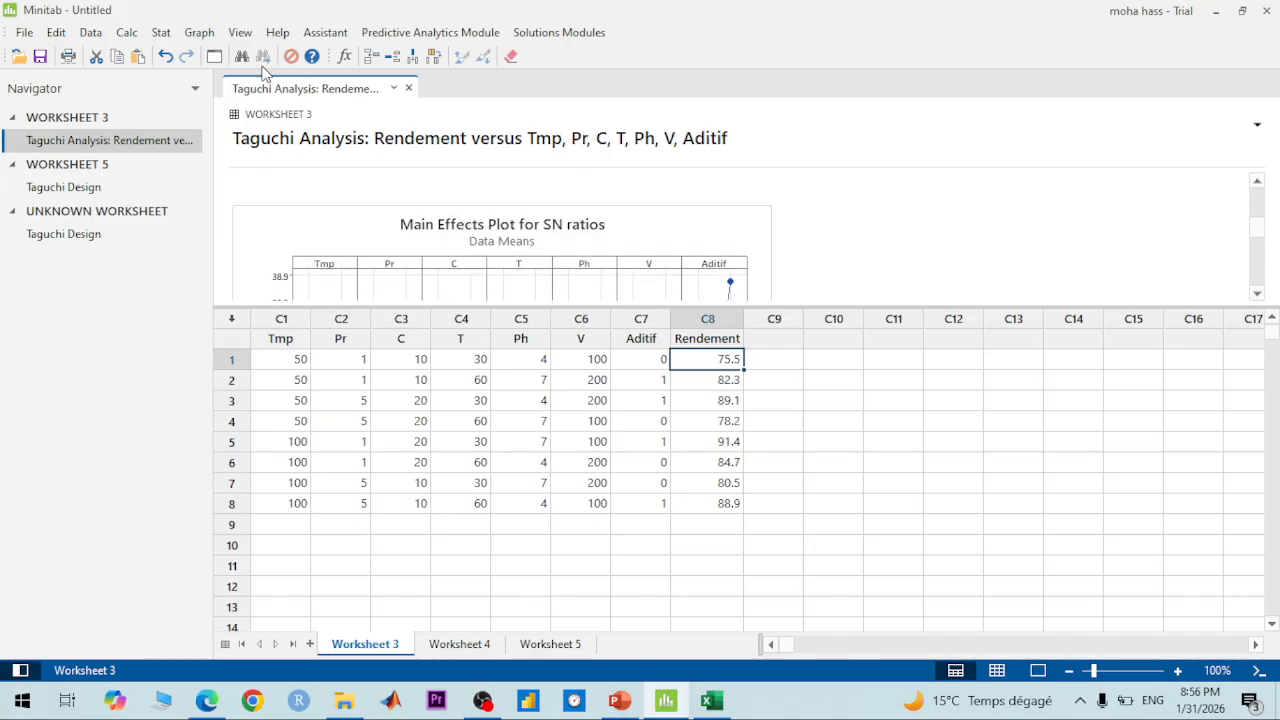
Rerun the Rendement Taguchi analysis with Larger is better and the same terms, storing the signal-to-noise ratios in the worksheet
left_click(161, 32)
mouse_move(205, 124)
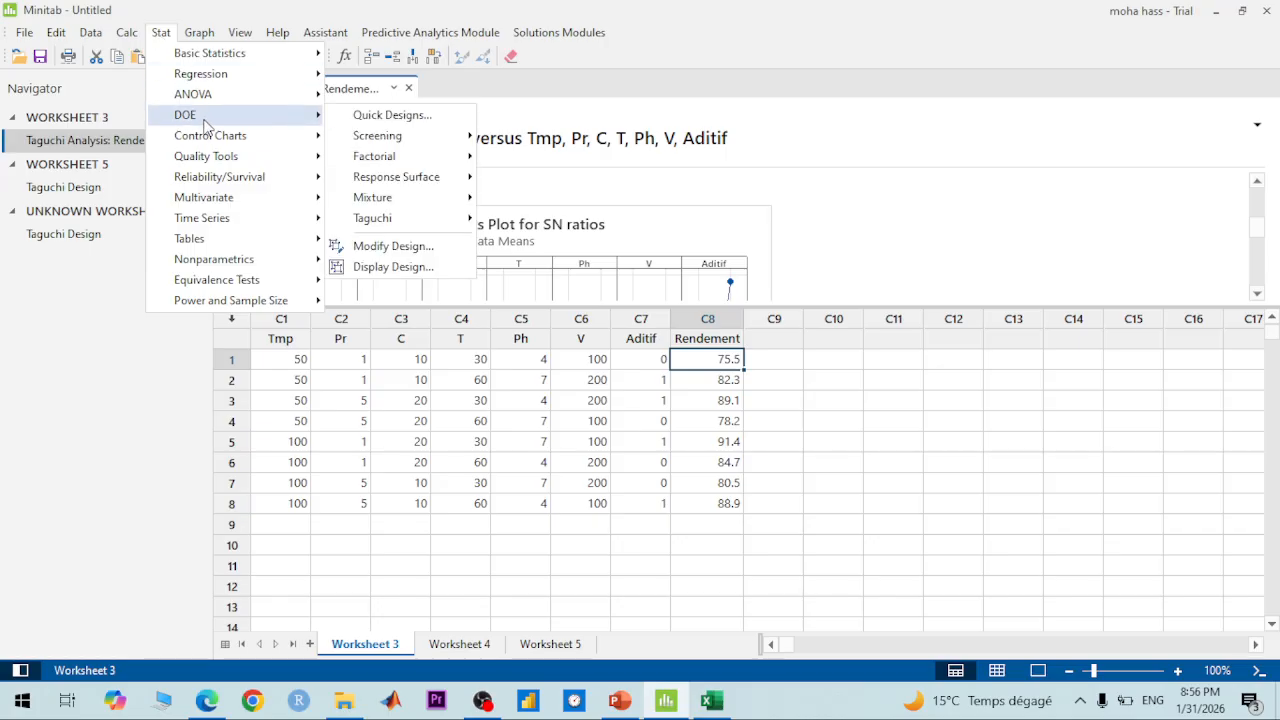
mouse_move(437, 226)
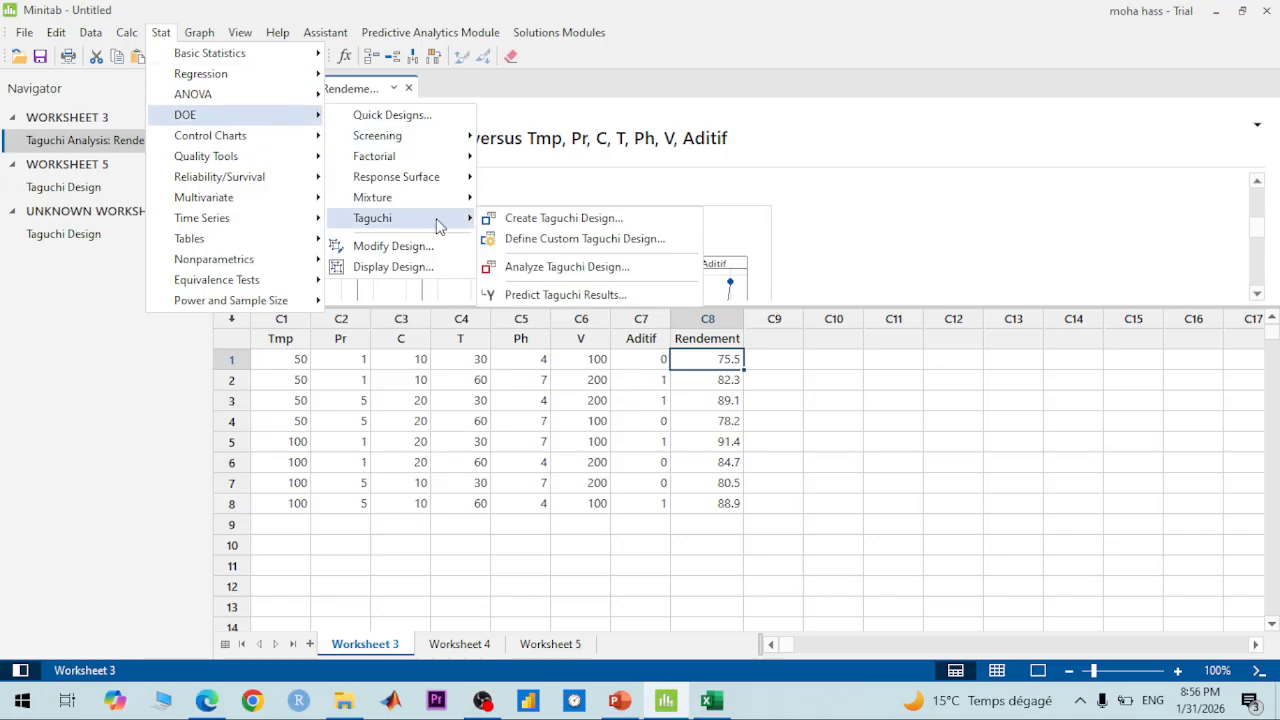
left_click(580, 267)
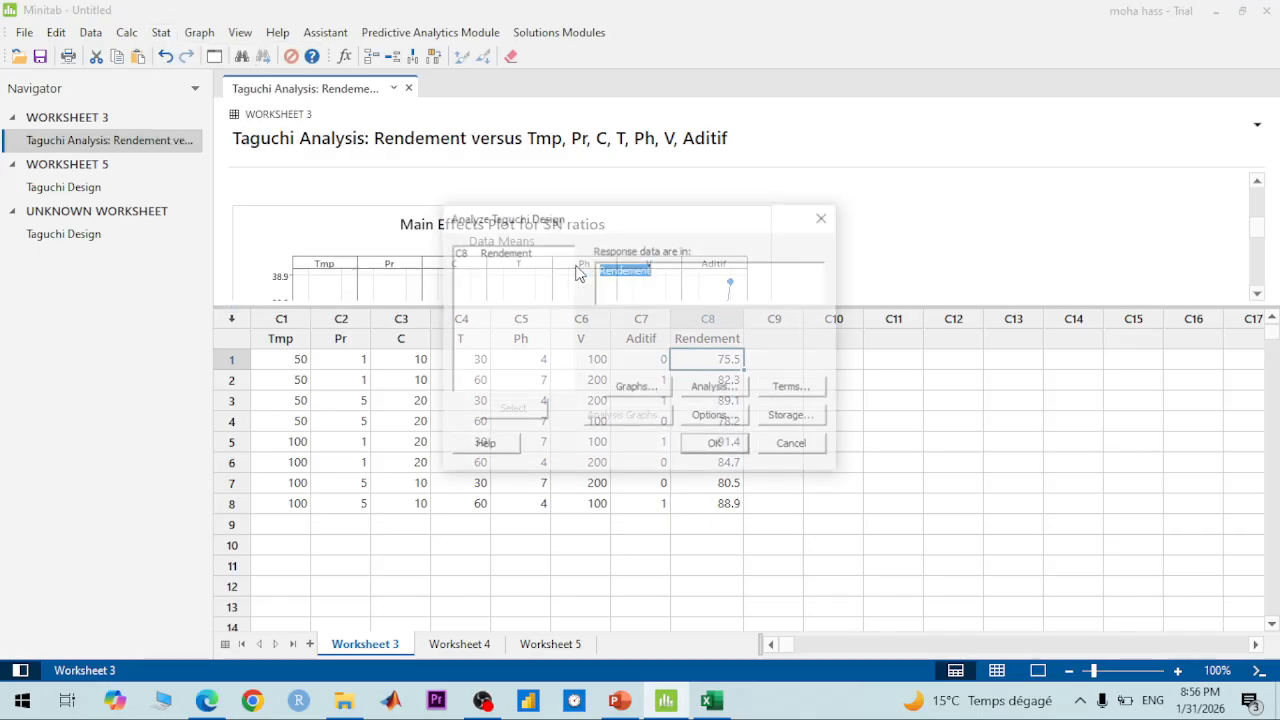
left_click(720, 418)
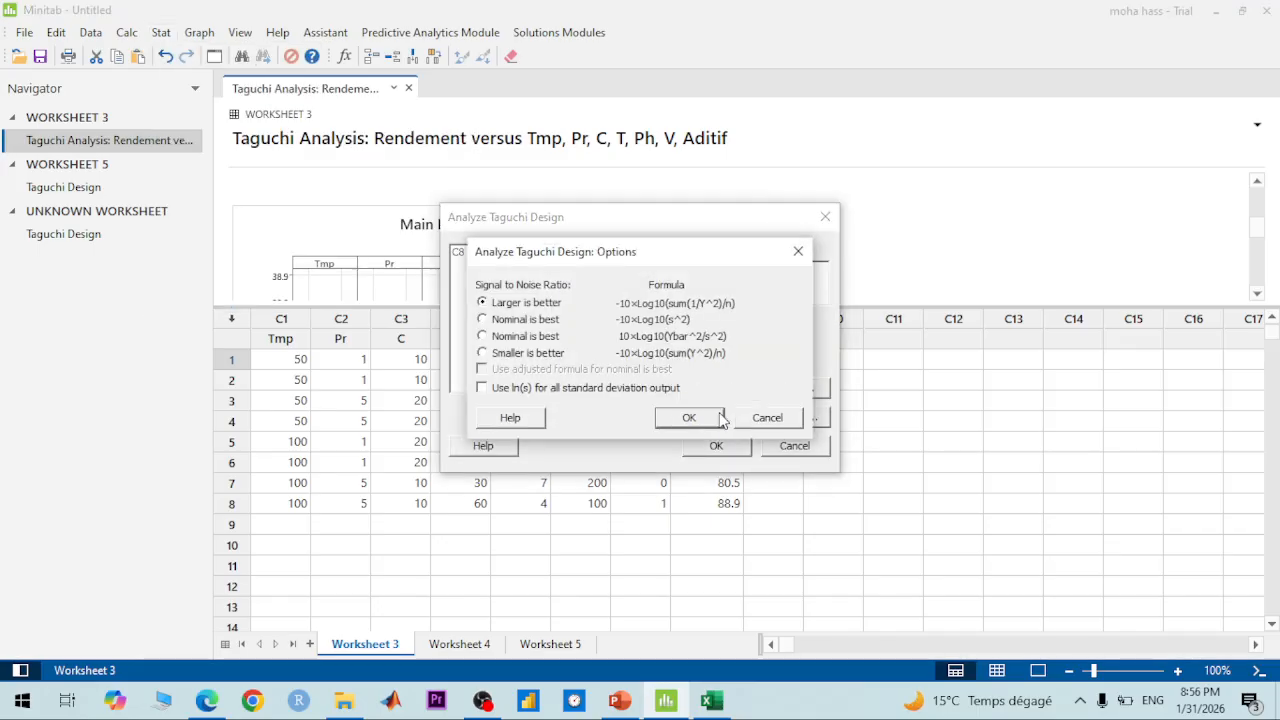
left_click(702, 418)
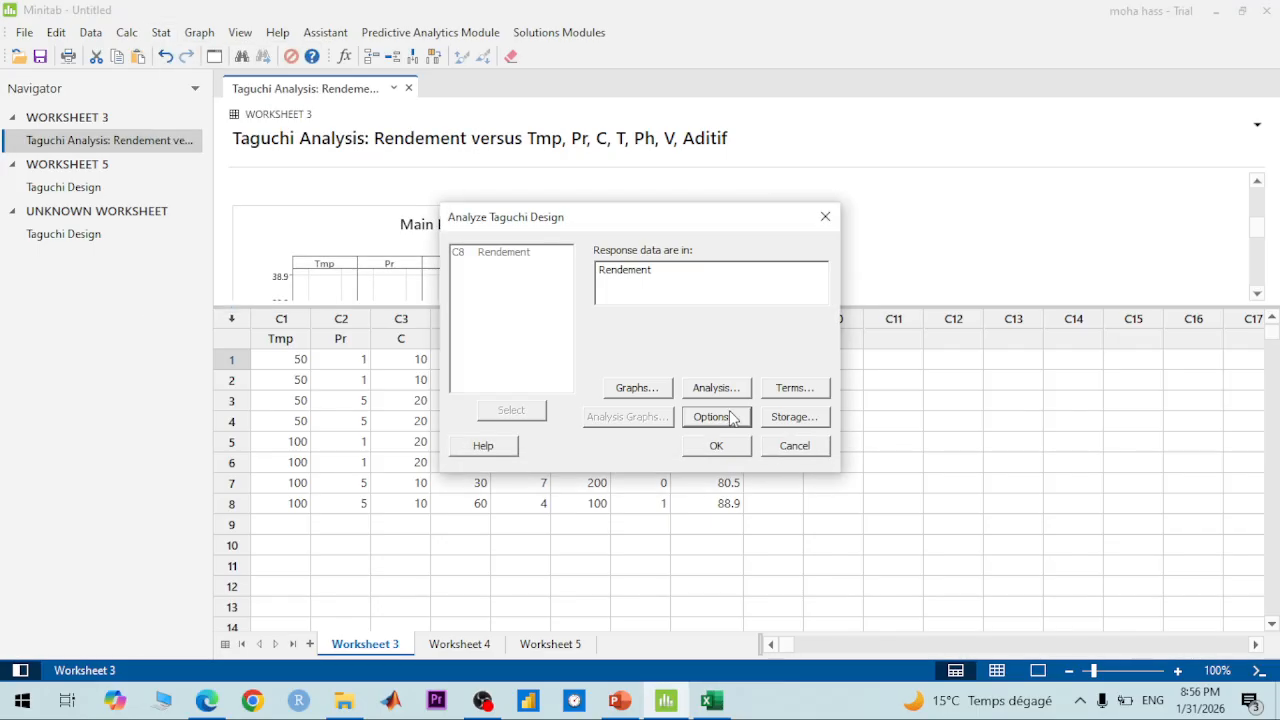
left_click(788, 392)
left_click(657, 491)
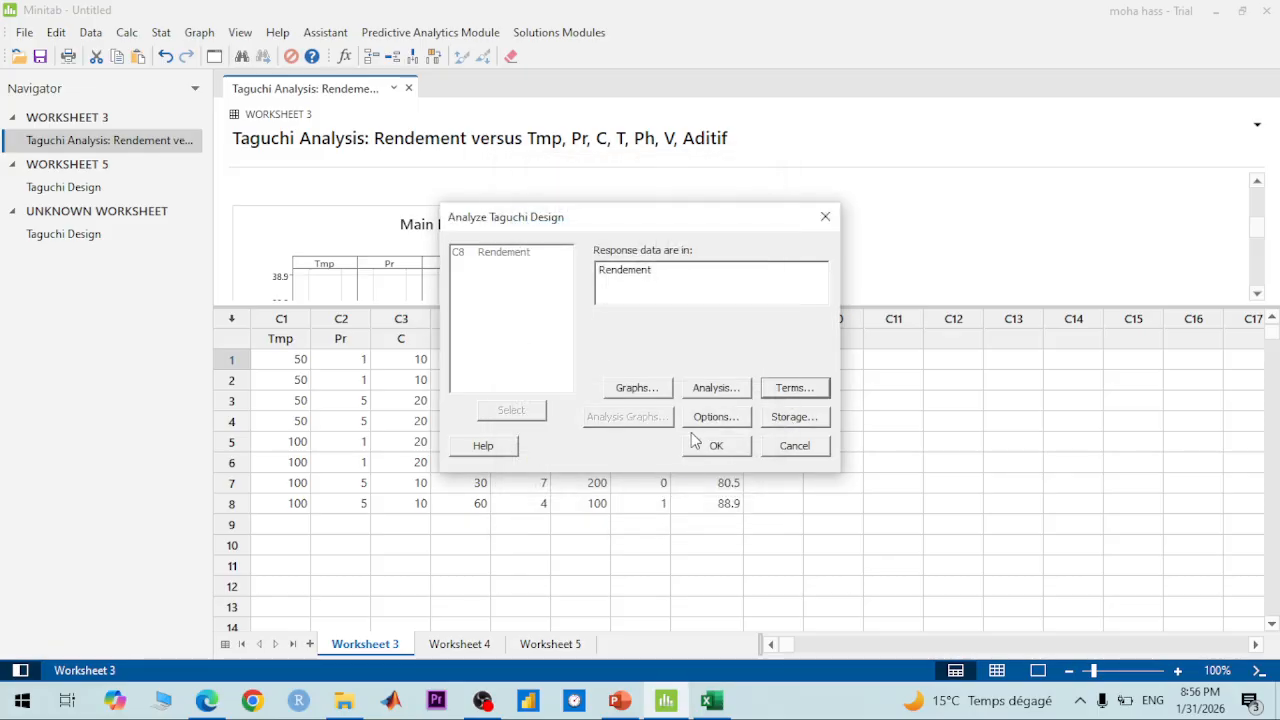
left_click(714, 418)
left_click(713, 420)
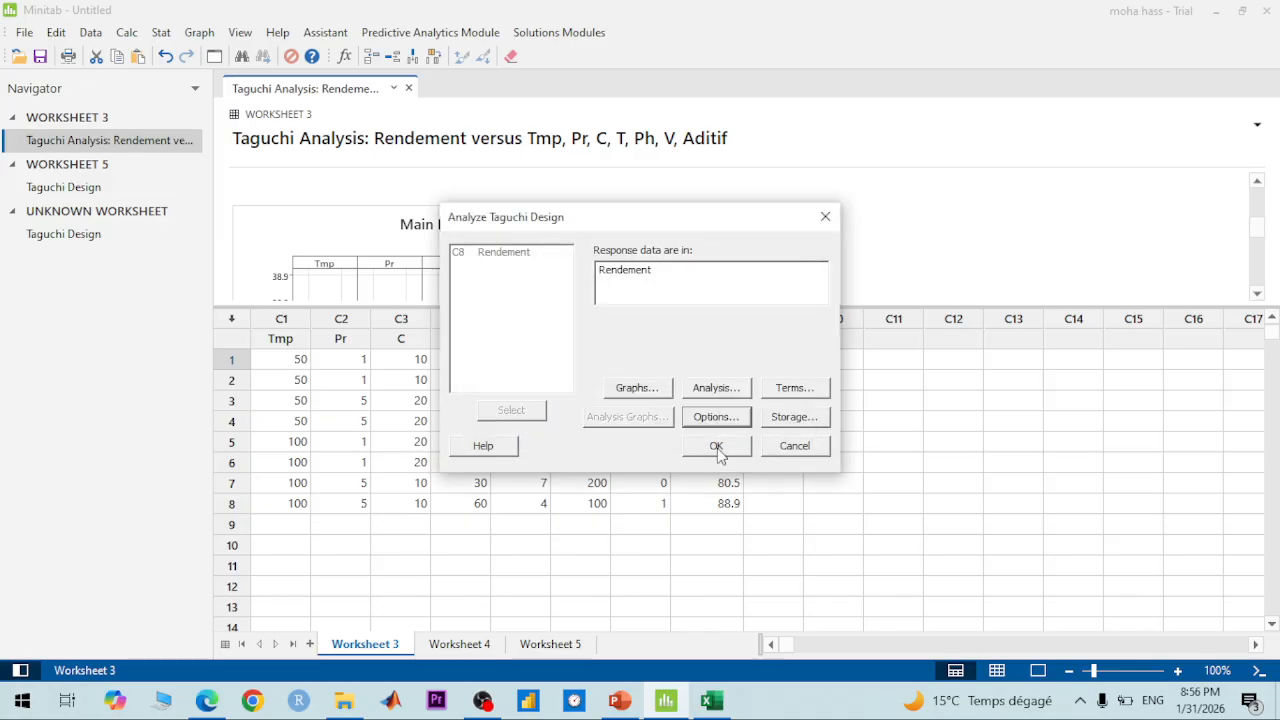
left_click(789, 418)
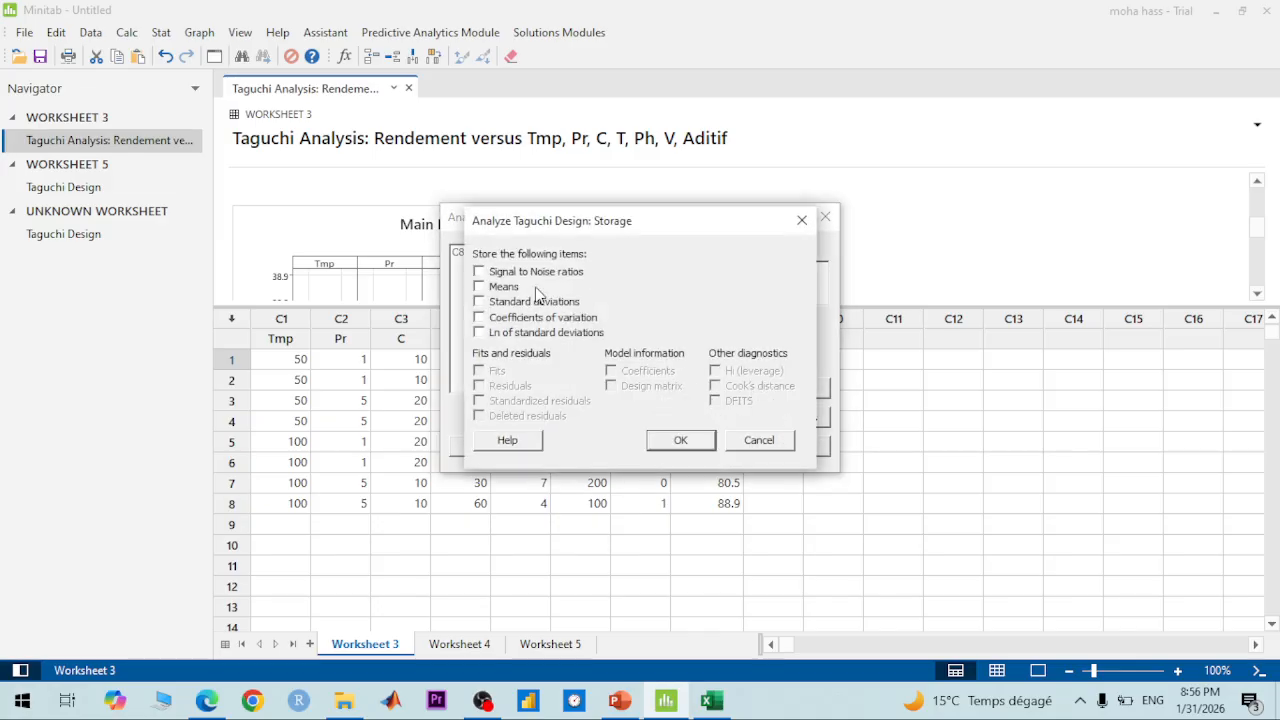
left_click(678, 440)
left_click(716, 445)
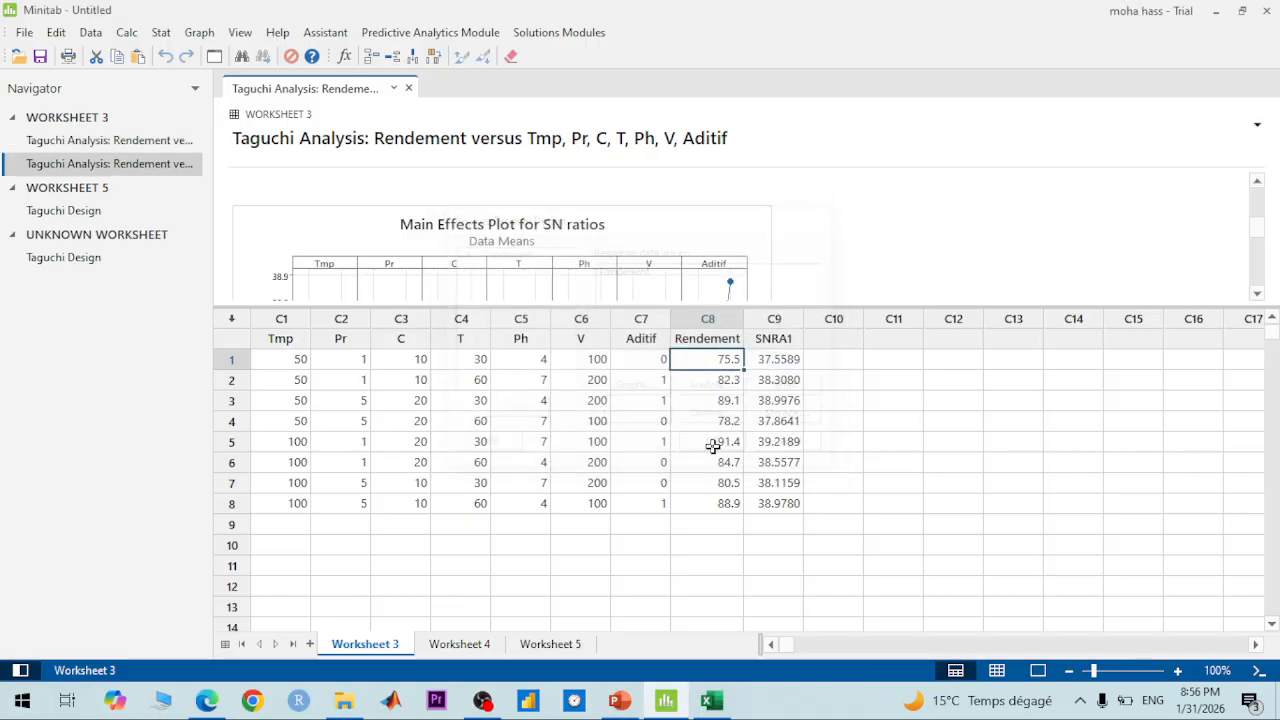
Examine the stored signal-to-noise ratios in column C9, the Rendement value of run 3, and the full row of run 5
left_click_drag(778, 359, 777, 504)
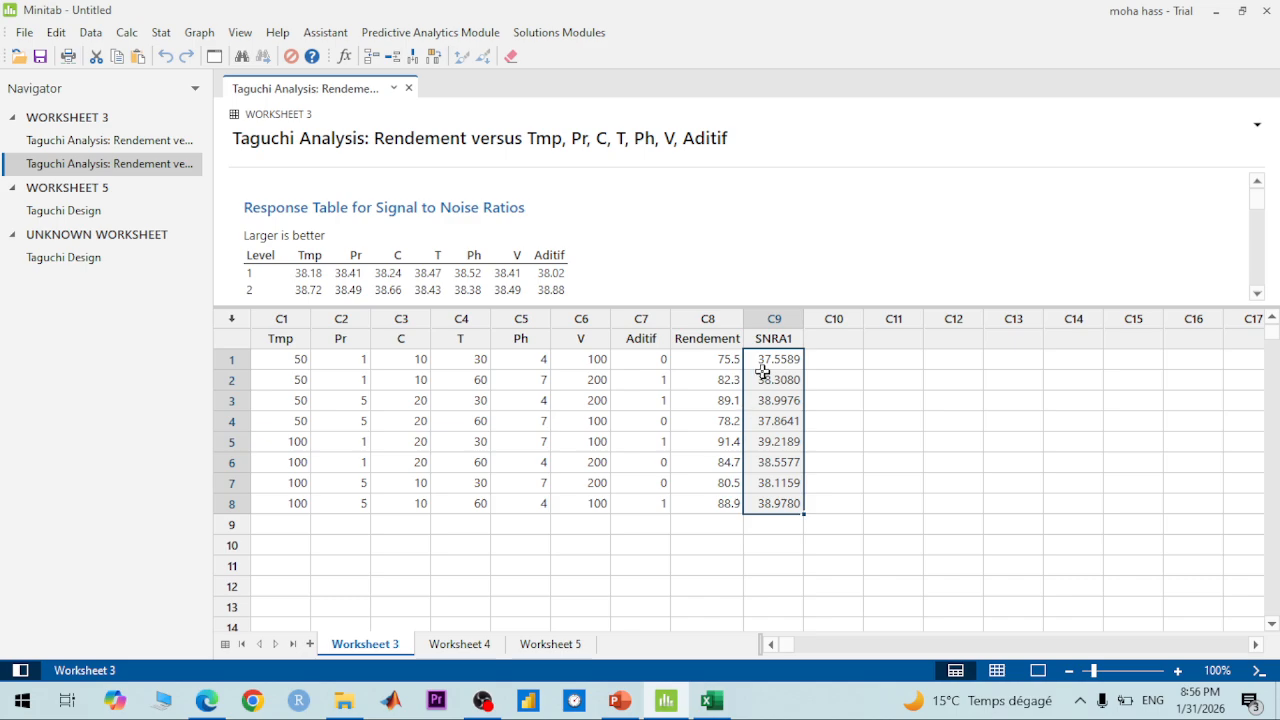
left_click(720, 405)
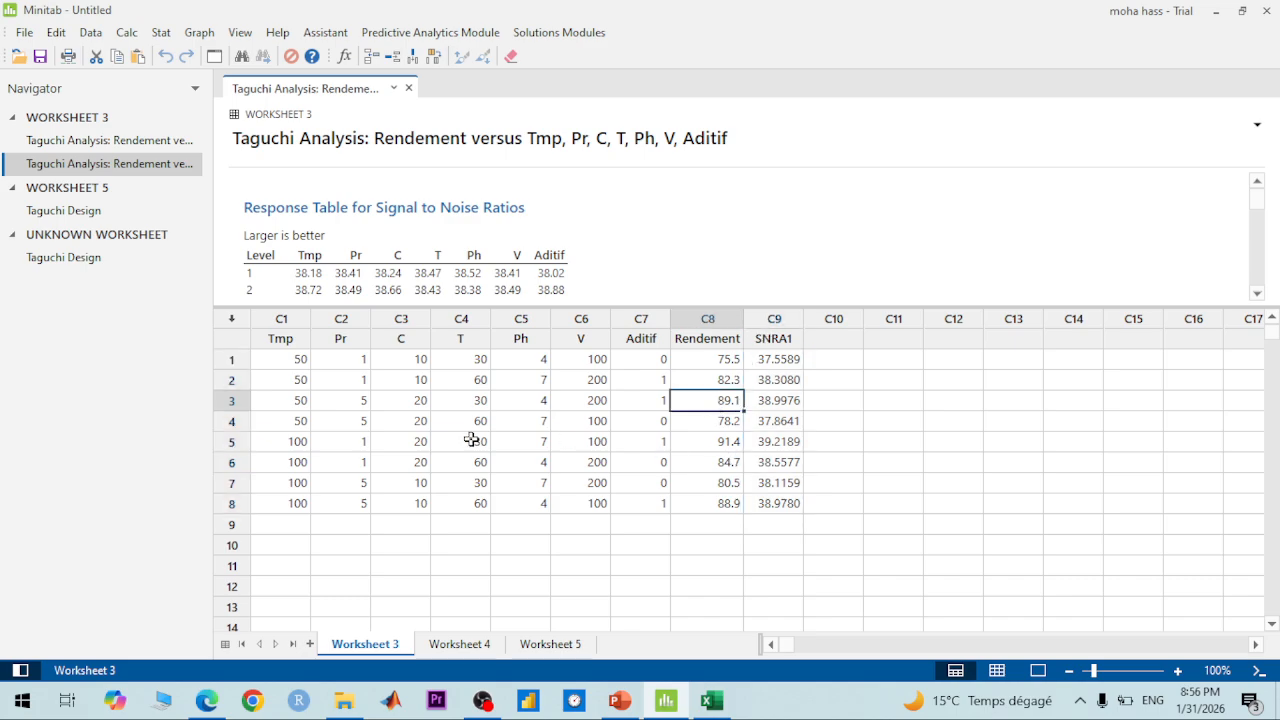
left_click(231, 442)
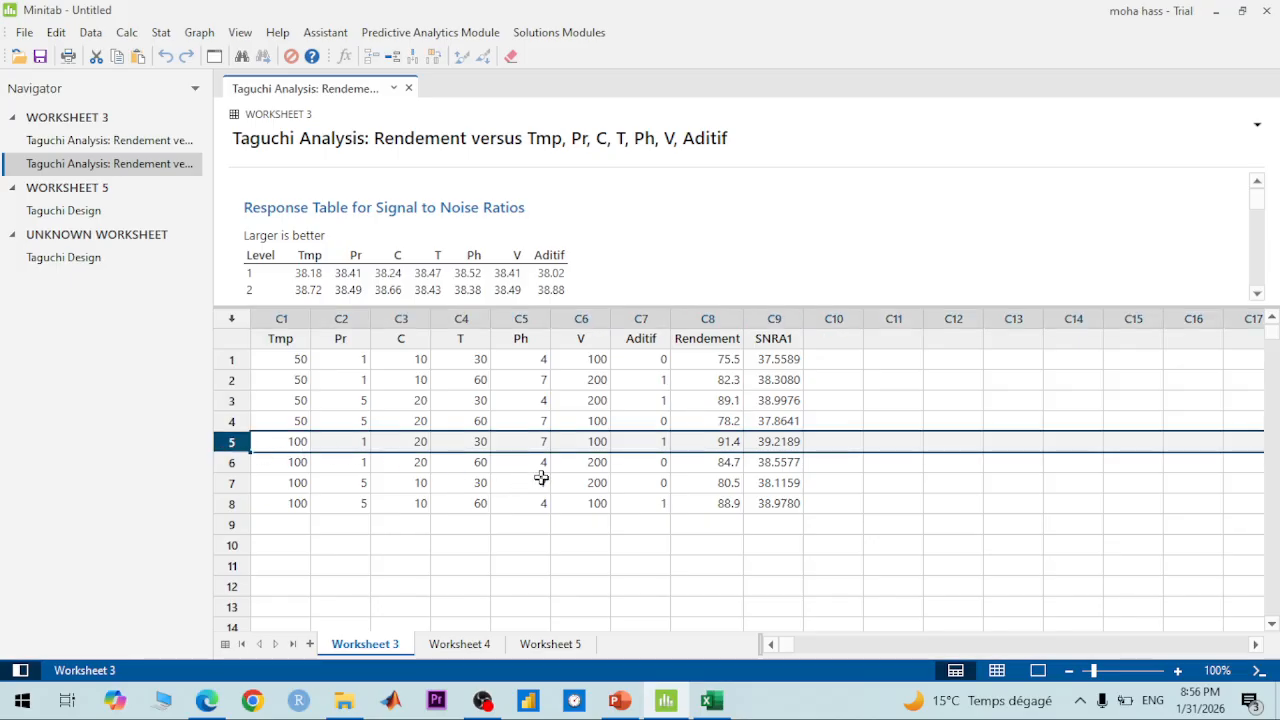
Inspect run 5 and its SNRA1 value, and switch to PowerPoint to review the interpretation on slide 69 and the main effects plot on slide 68
left_click(789, 441)
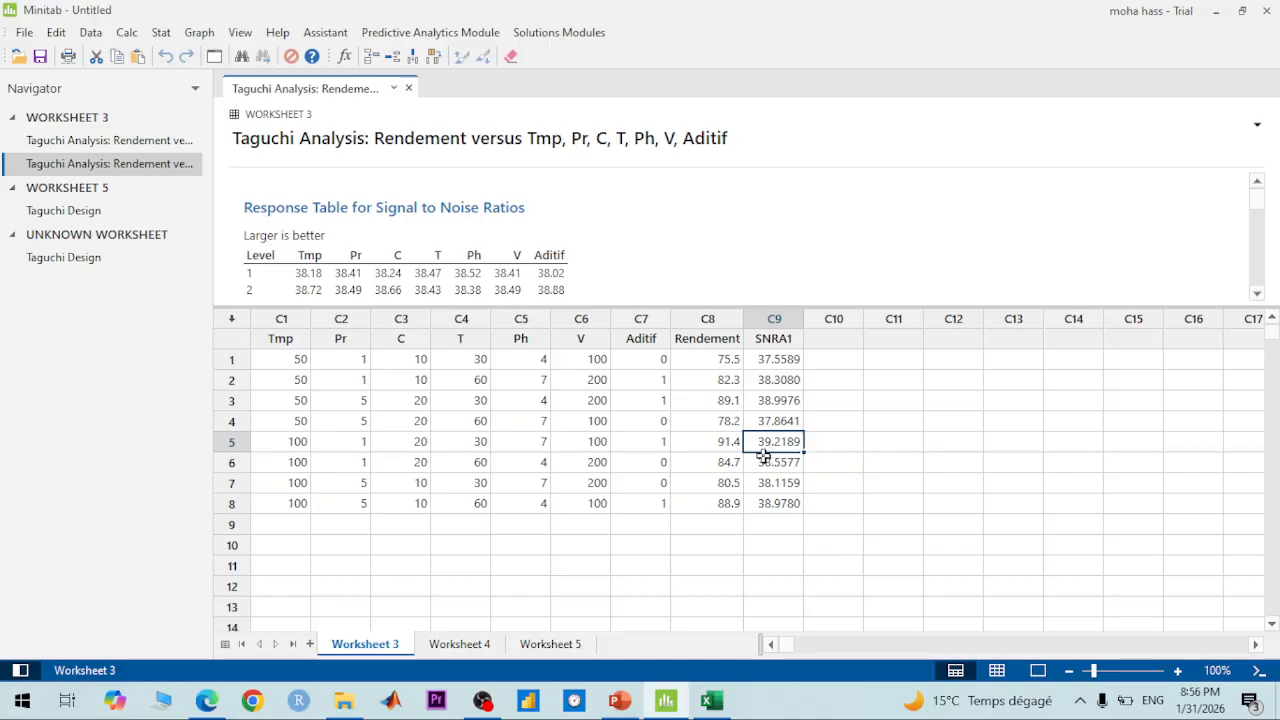
left_click(224, 441)
left_click(619, 700)
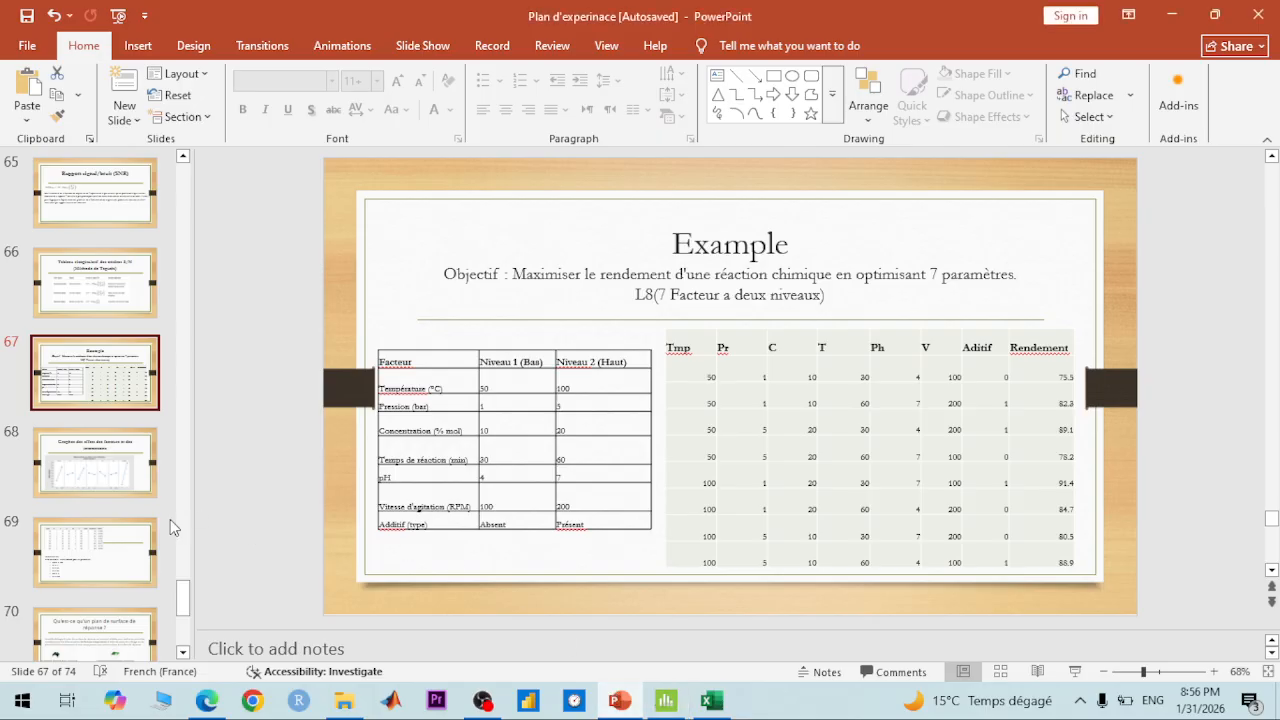
left_click(100, 470)
left_click(100, 548)
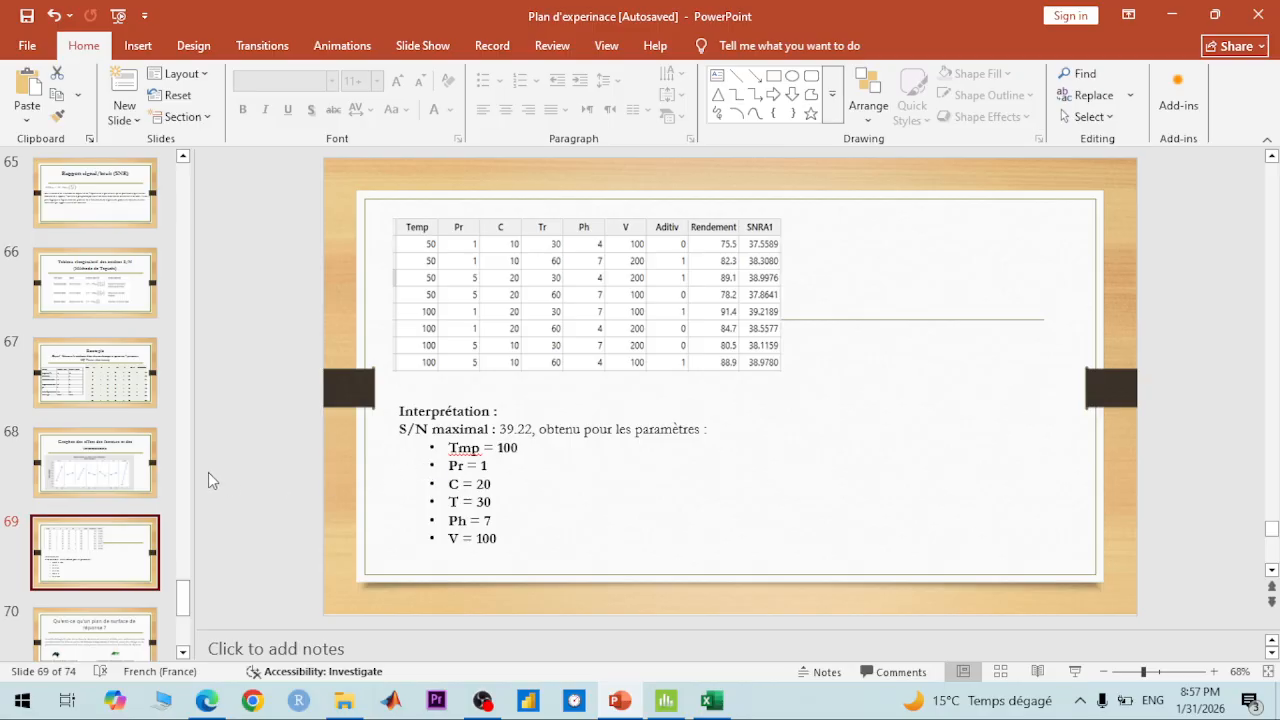
left_click(87, 472)
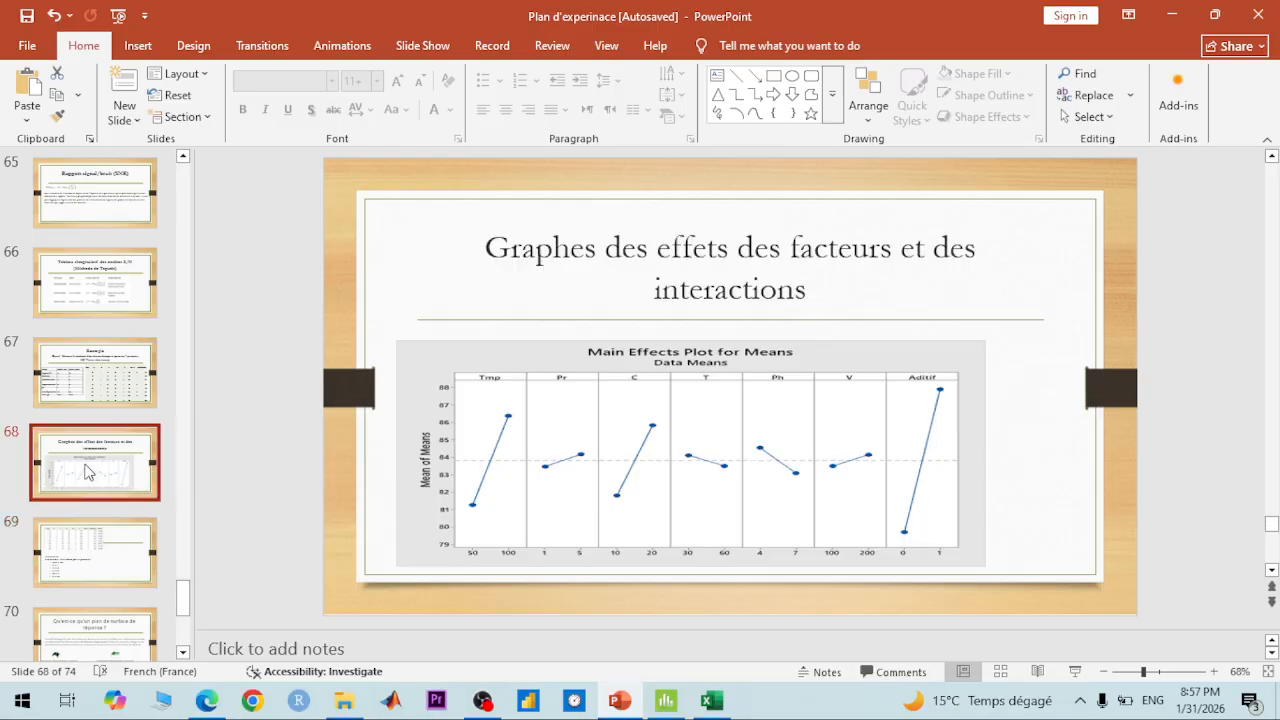
Return to Minitab, enlarge the output area, and examine the signal-to-noise response table and the Main Effects Plot for SN ratios
left_click(665, 700)
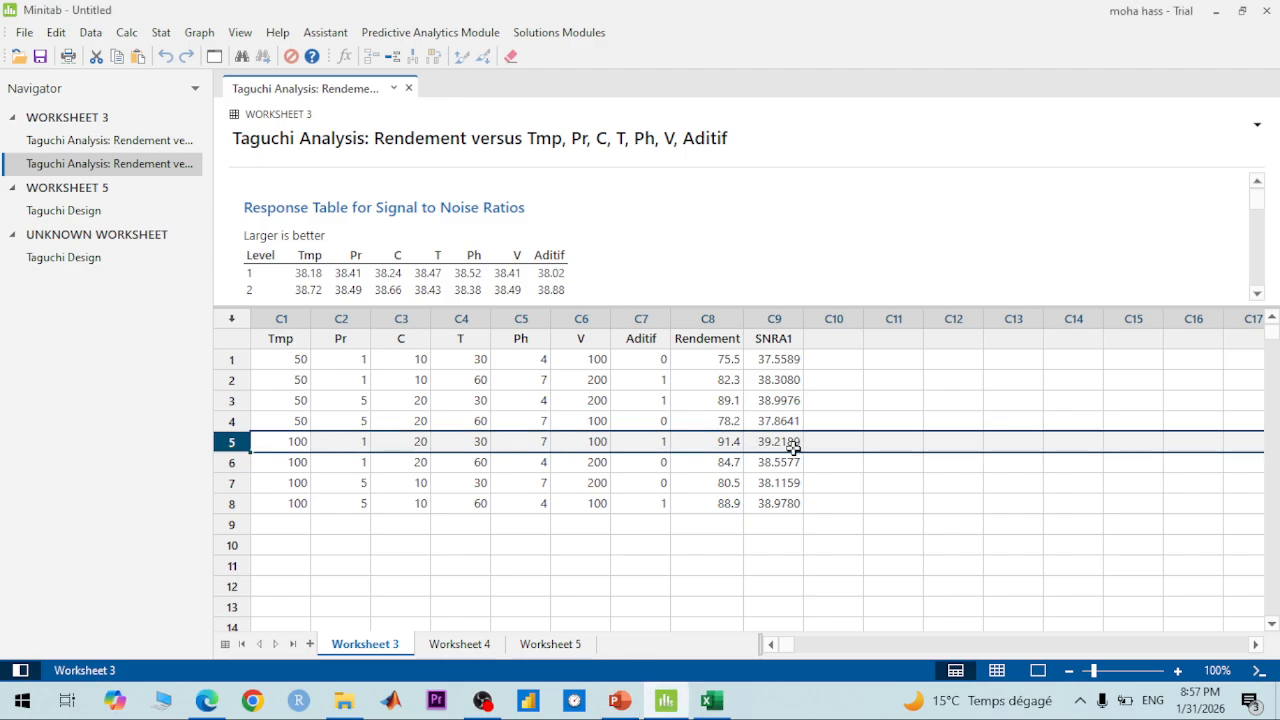
left_click_drag(694, 305, 709, 528)
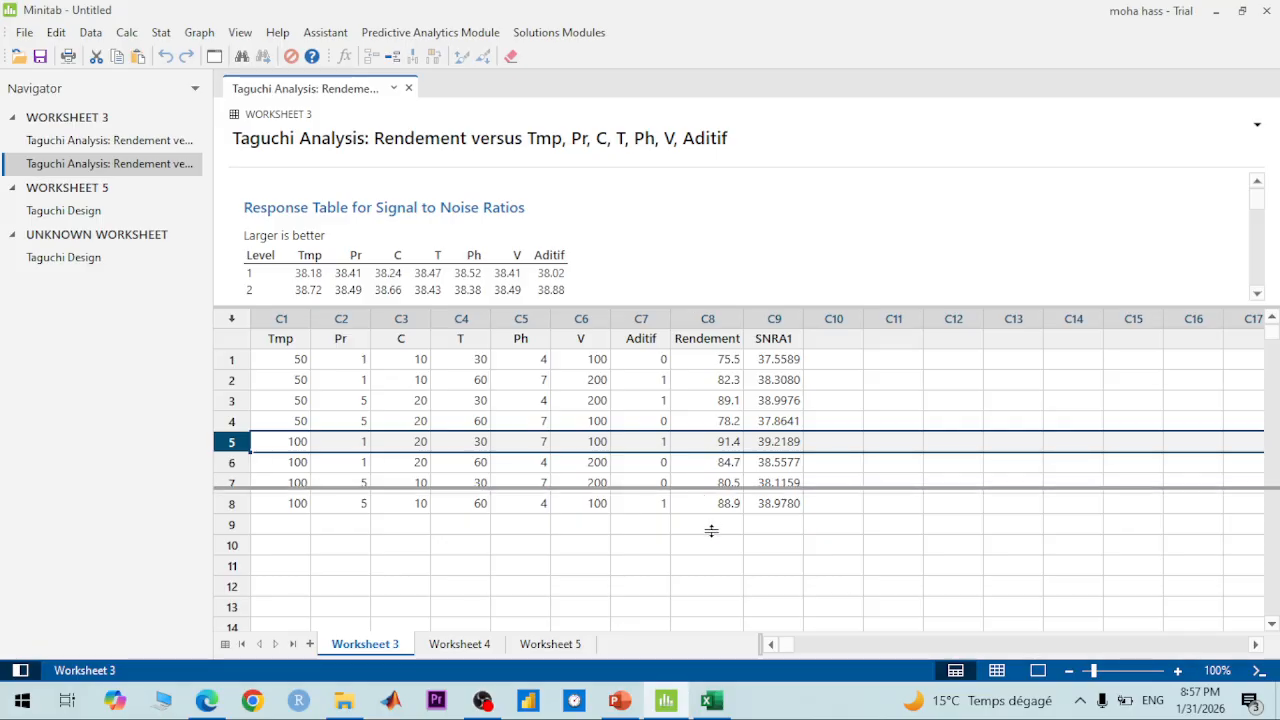
scroll(523, 314, "down", 5)
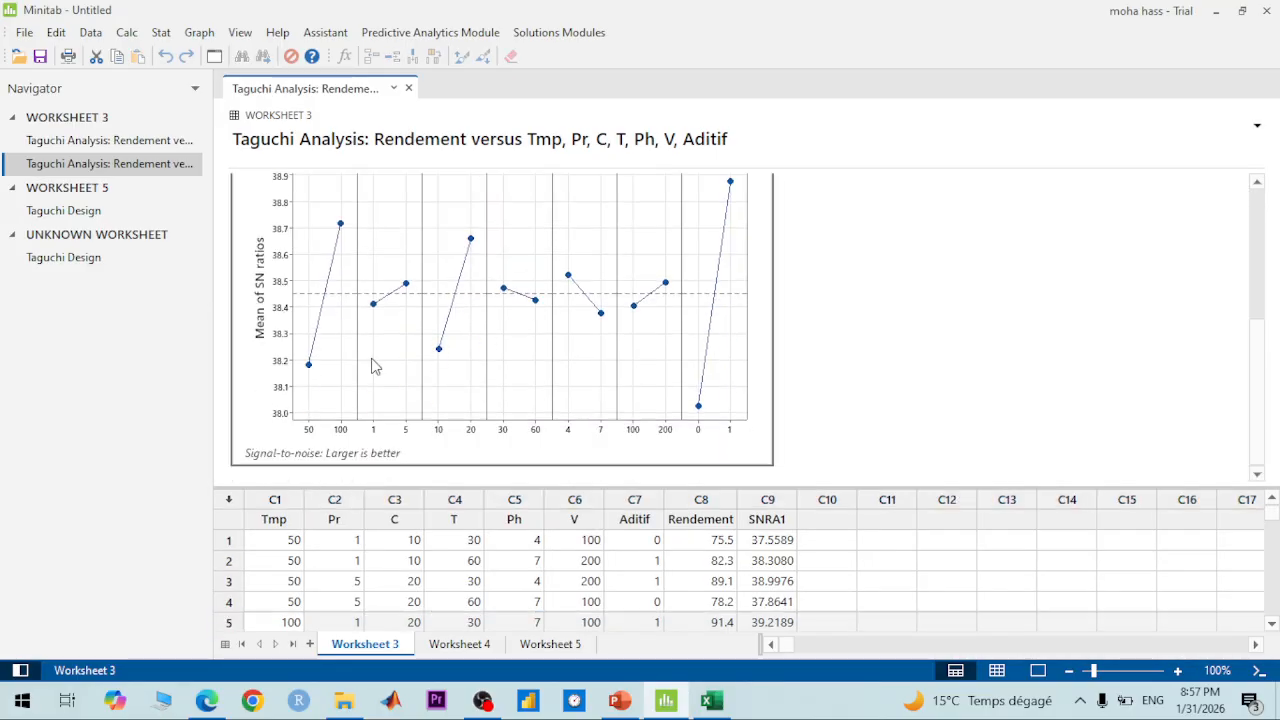
scroll(391, 369, "up", 3)
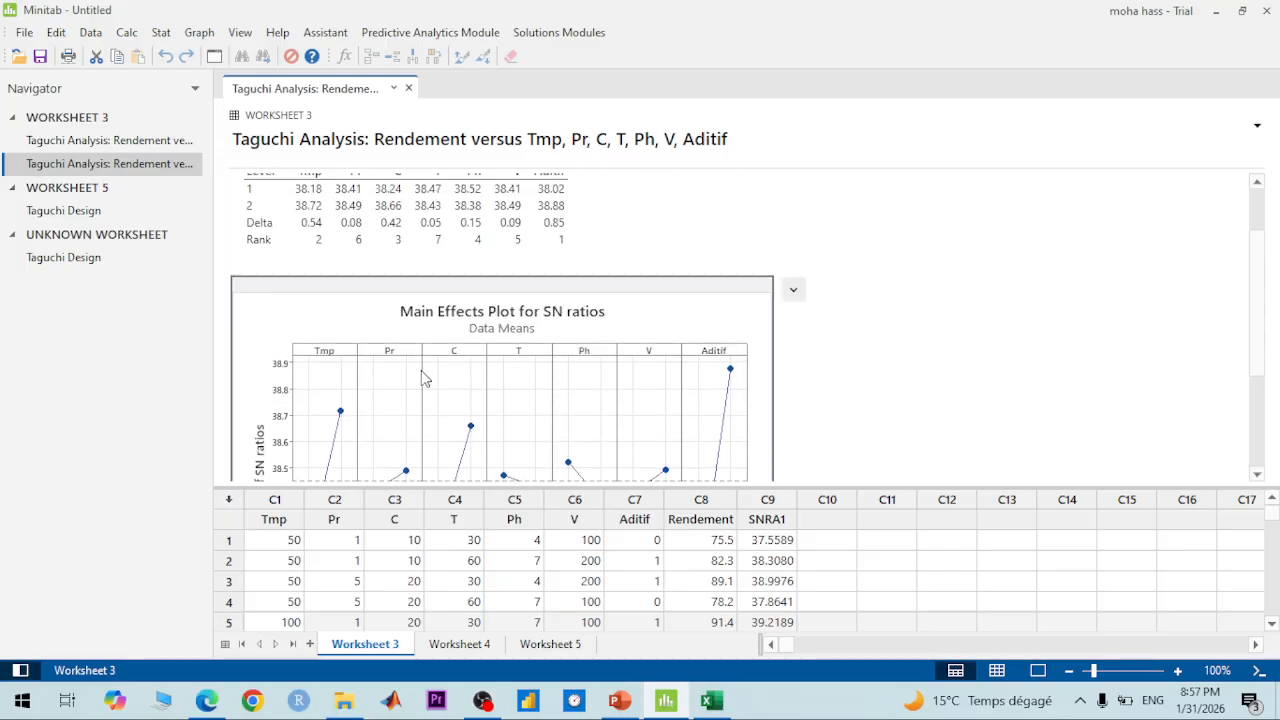
scroll(420, 375, "down", 4)
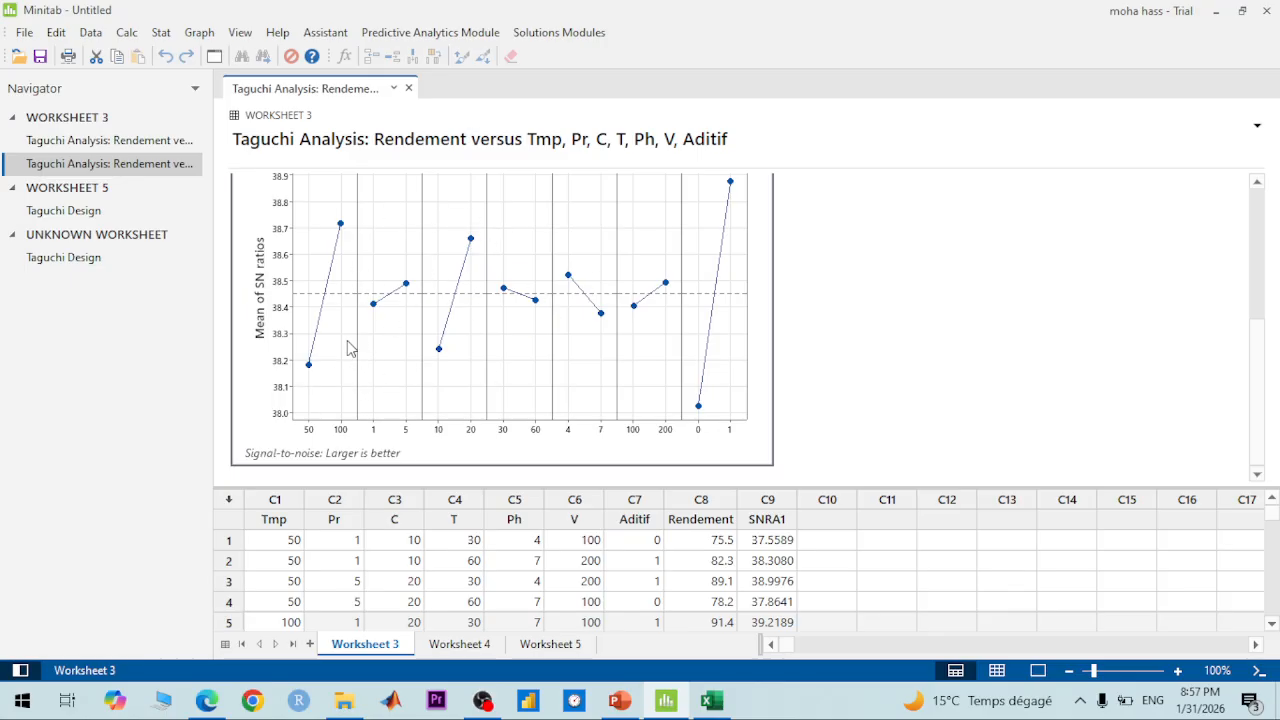
scroll(443, 414, "up", 3)
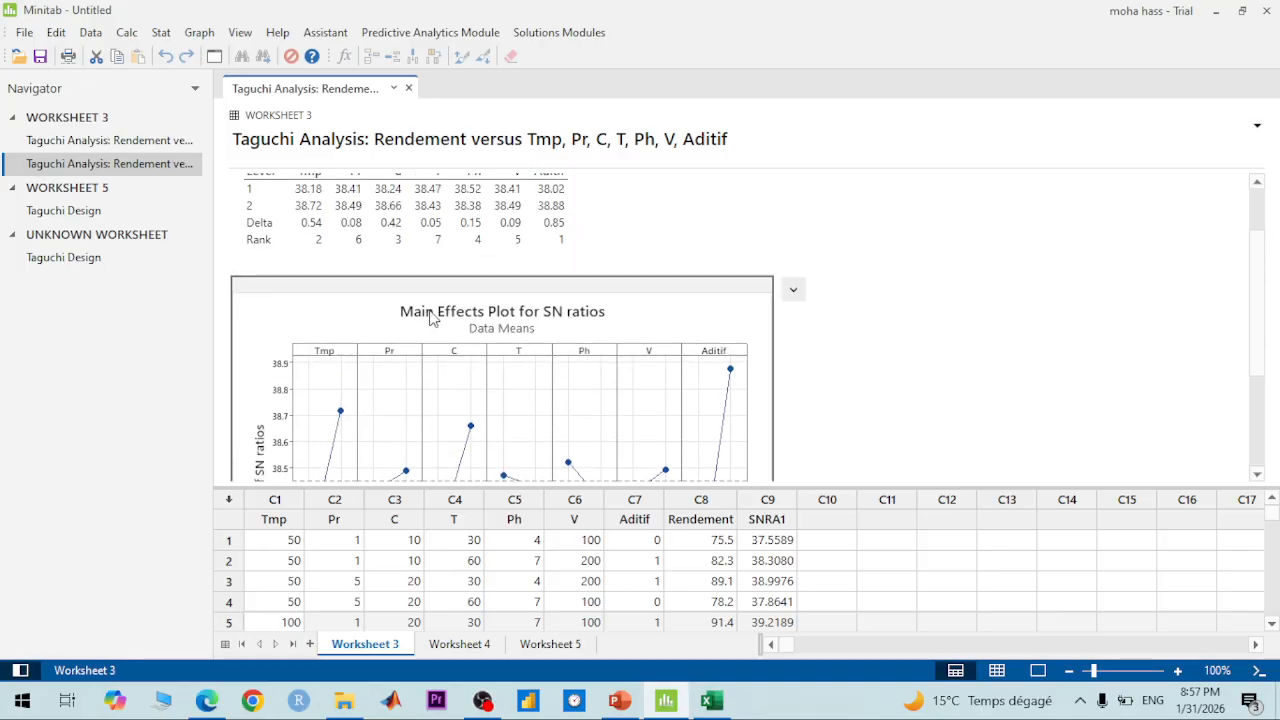
scroll(560, 348, "down", 3)
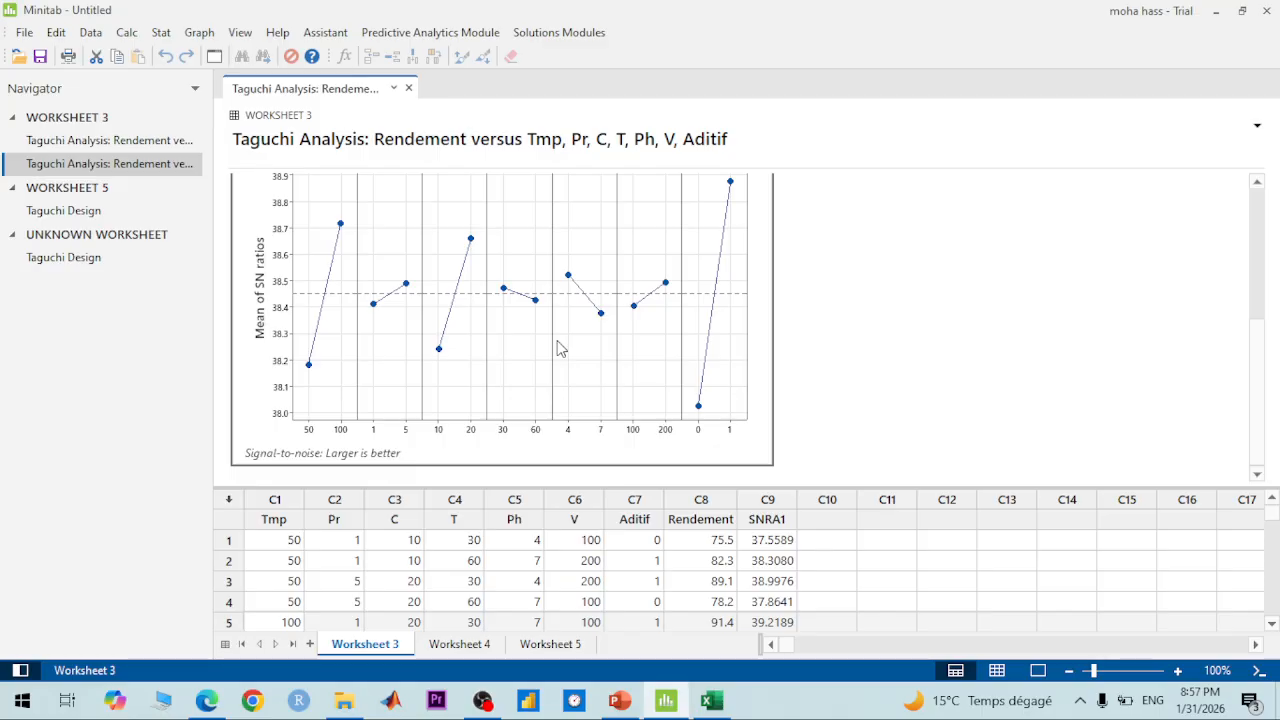
left_click(488, 706)
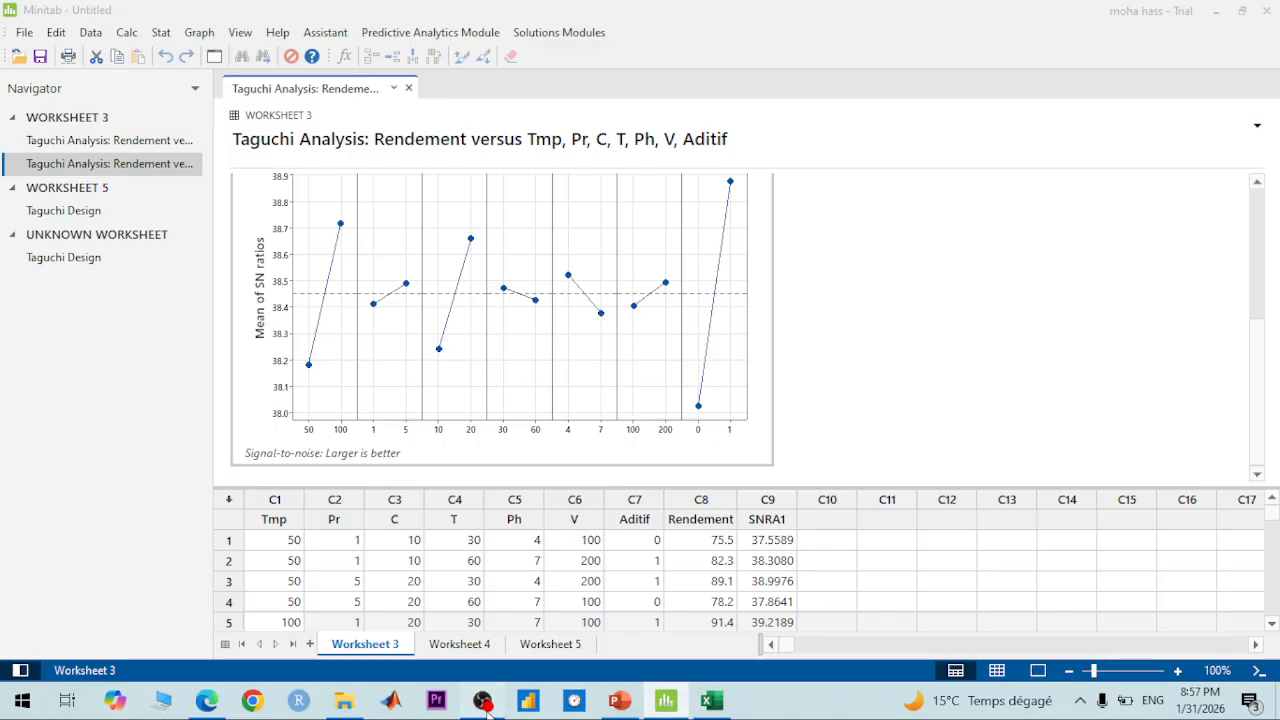